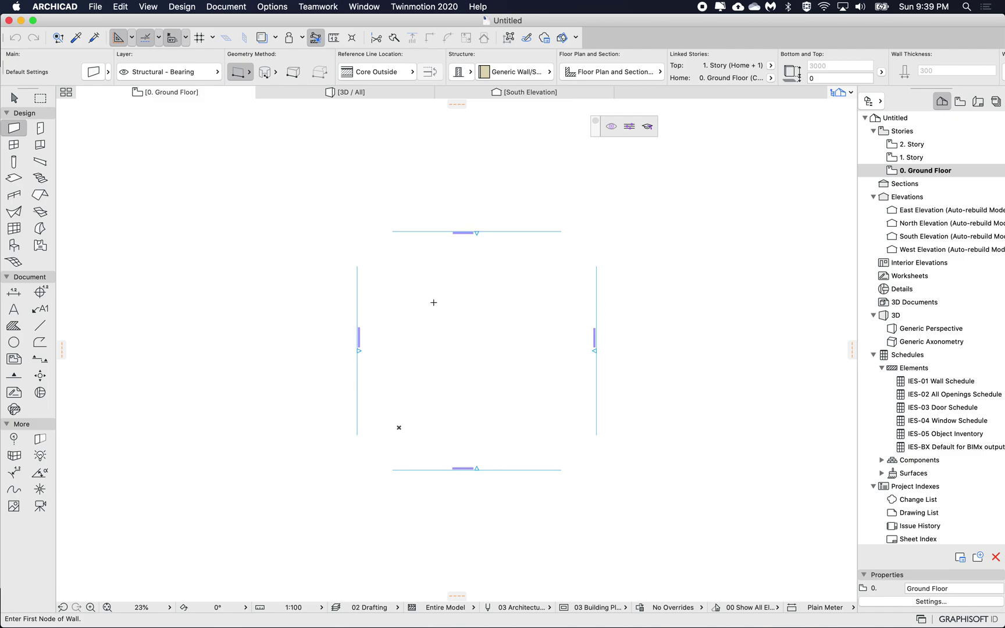
# Switch to the Beam tool (400 × 300 section) and zoom in on the Ground Floor plan
pyautogui.click(38, 162)
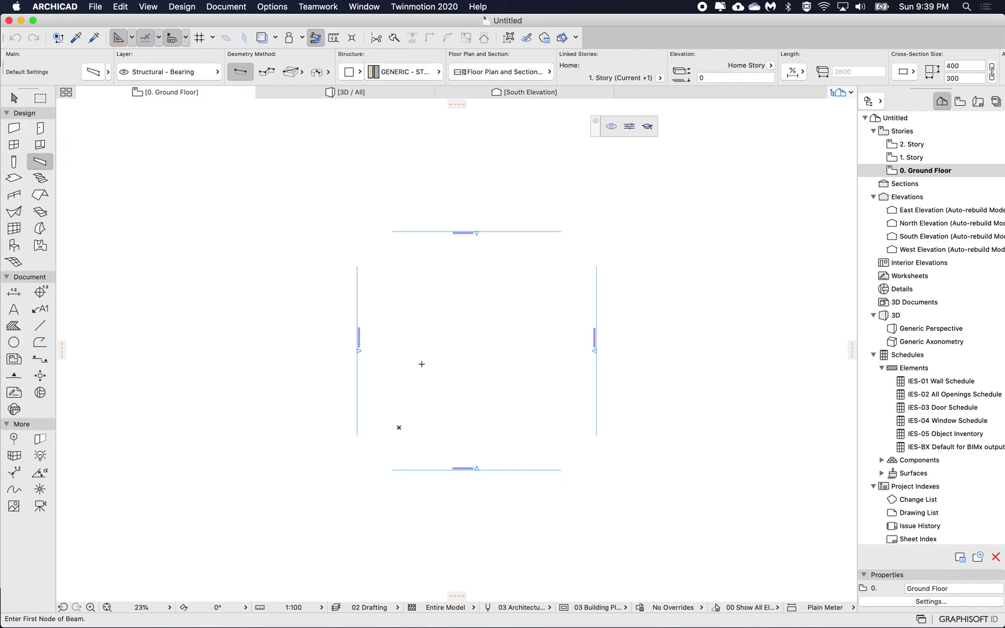
pyautogui.scroll(5, 421, 364)
pyautogui.scroll(-3, 422, 365)
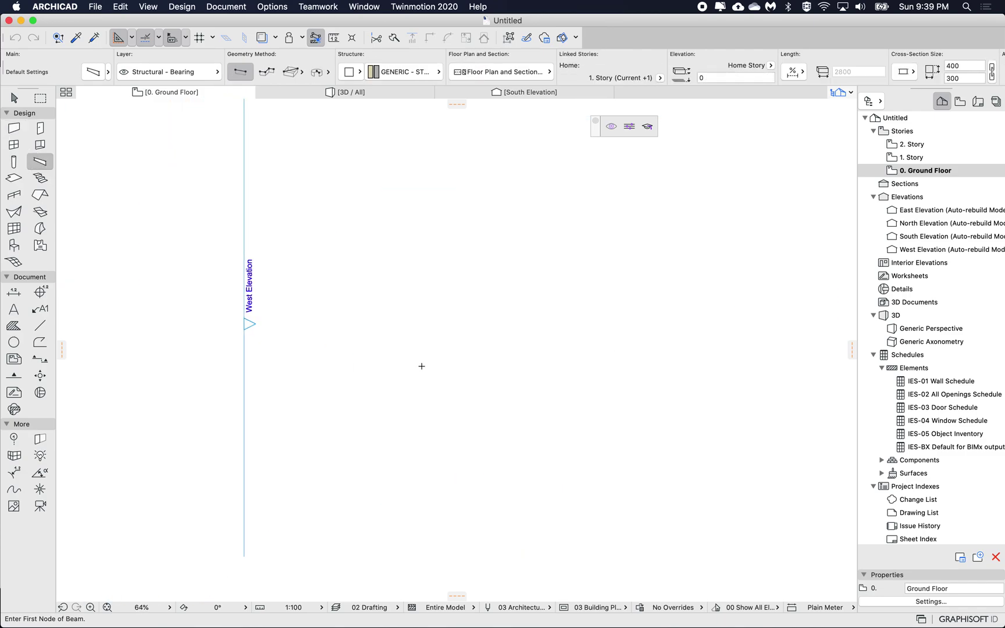
# Draw a 5887 mm beam and place one copy directly below it
pyautogui.click(363, 343)
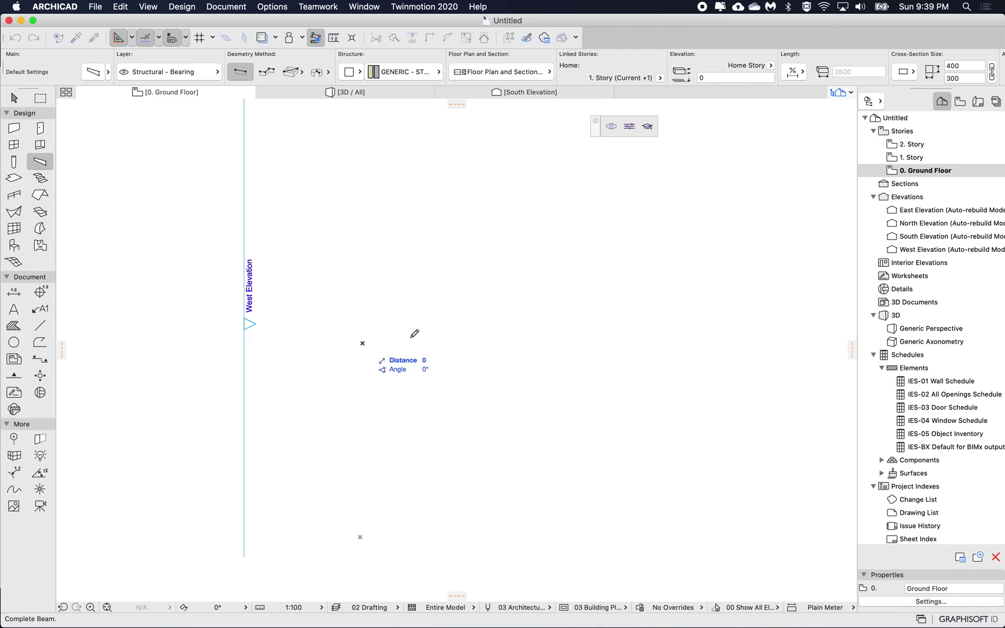
pyautogui.click(476, 343)
pyautogui.keyDown('shift'); pyautogui.click(426, 342); pyautogui.keyUp('shift')
pyautogui.press('super+d')
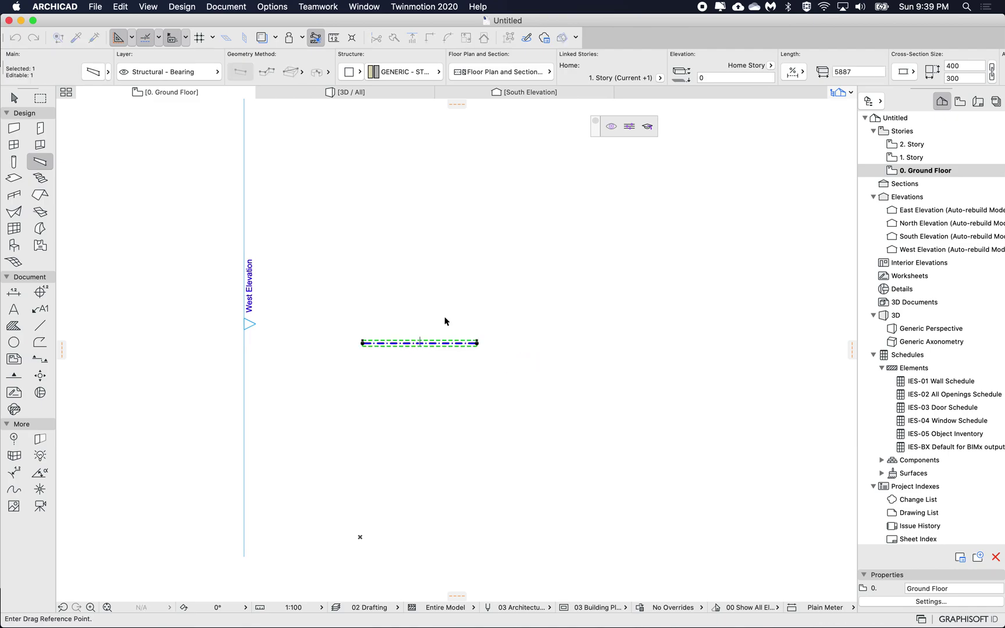
pyautogui.click(451, 315)
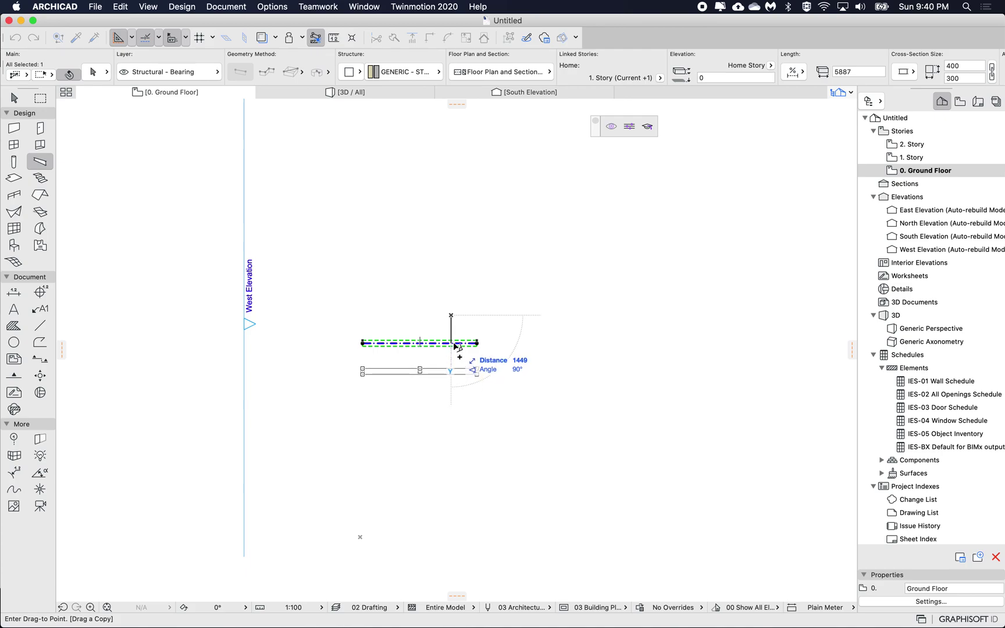
pyautogui.click(451, 343)
# Copy the beams upward until six parallel beams exist
pyautogui.press('super+a')
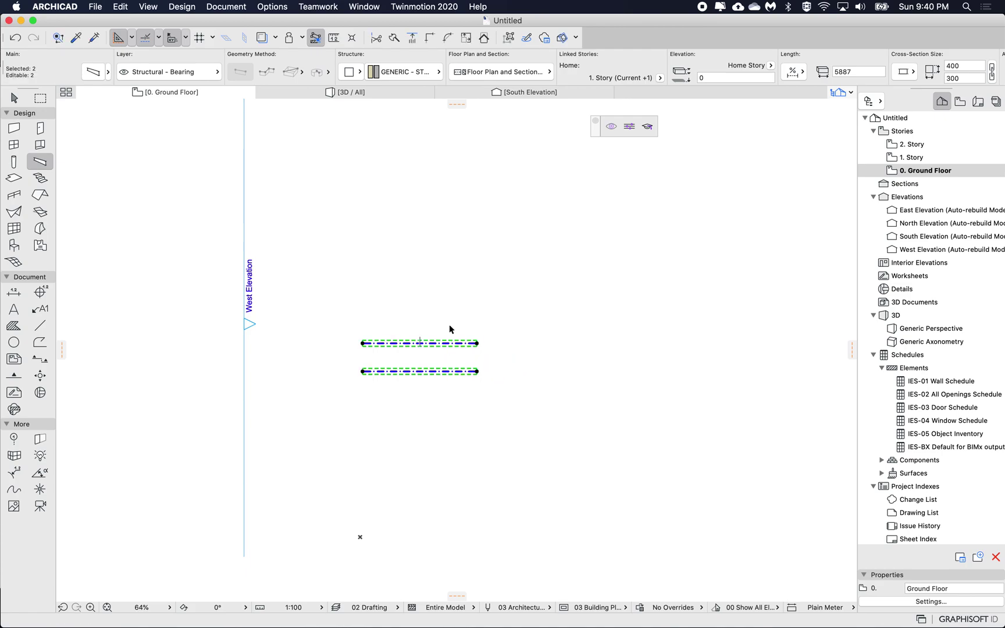
pyautogui.press('super+d')
pyautogui.click(449, 324)
pyautogui.click(448, 272)
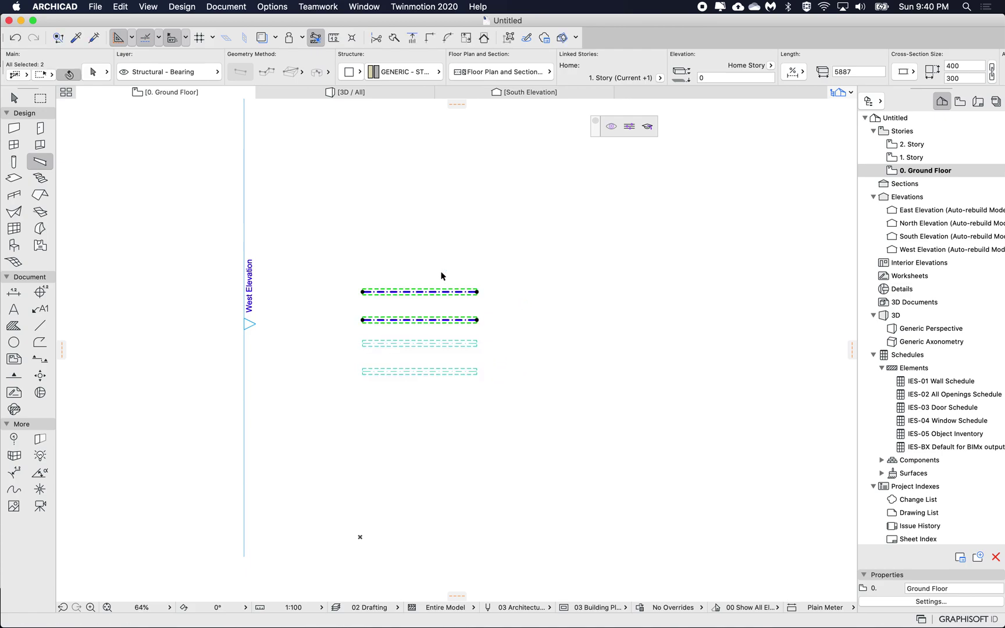
pyautogui.press('super+d')
pyautogui.click(437, 330)
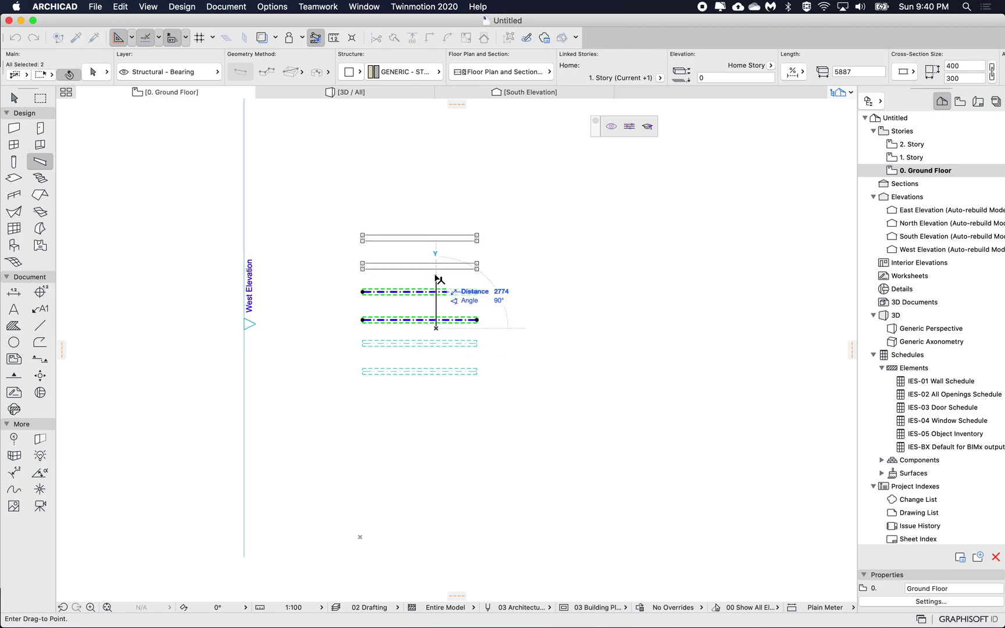
pyautogui.click(438, 276)
pyautogui.press('super+z')
pyautogui.press('super+d')
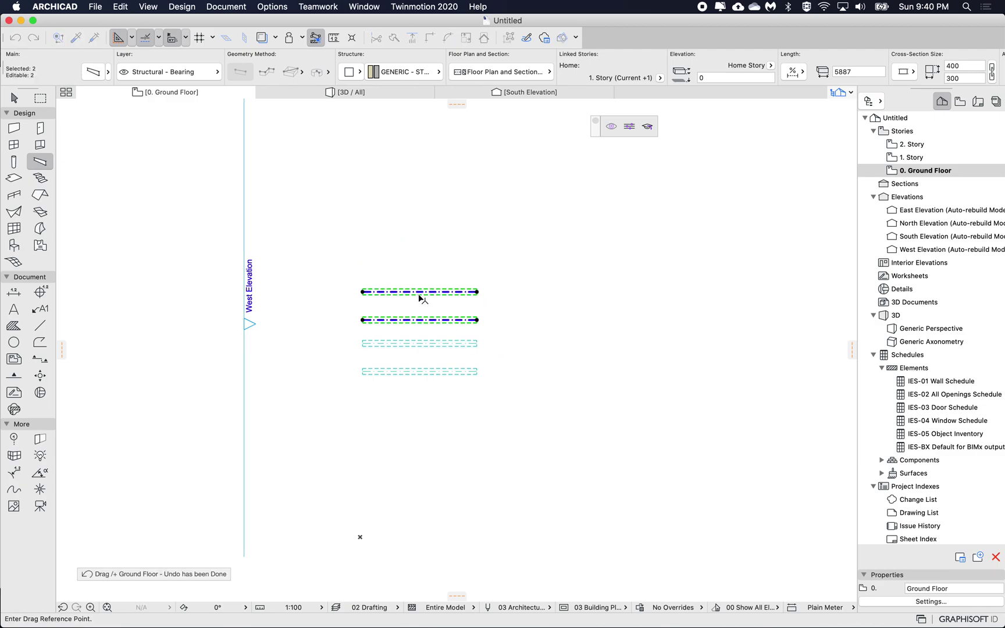
pyautogui.click(419, 308)
pyautogui.click(420, 254)
# Select the bottom two beams with a selection window
pyautogui.press('Escape')
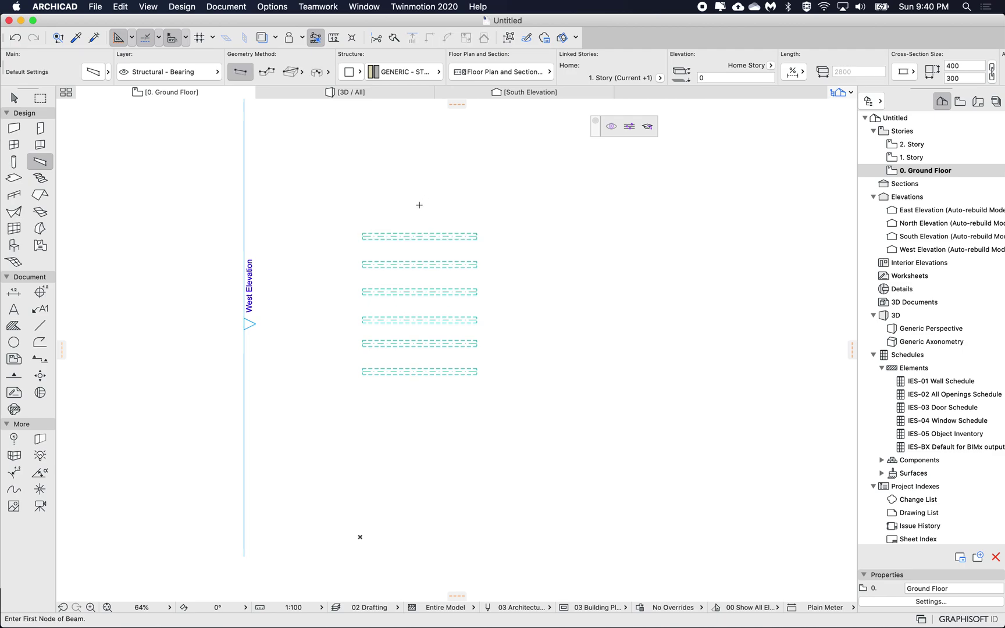
pyautogui.scroll(5, 409, 225)
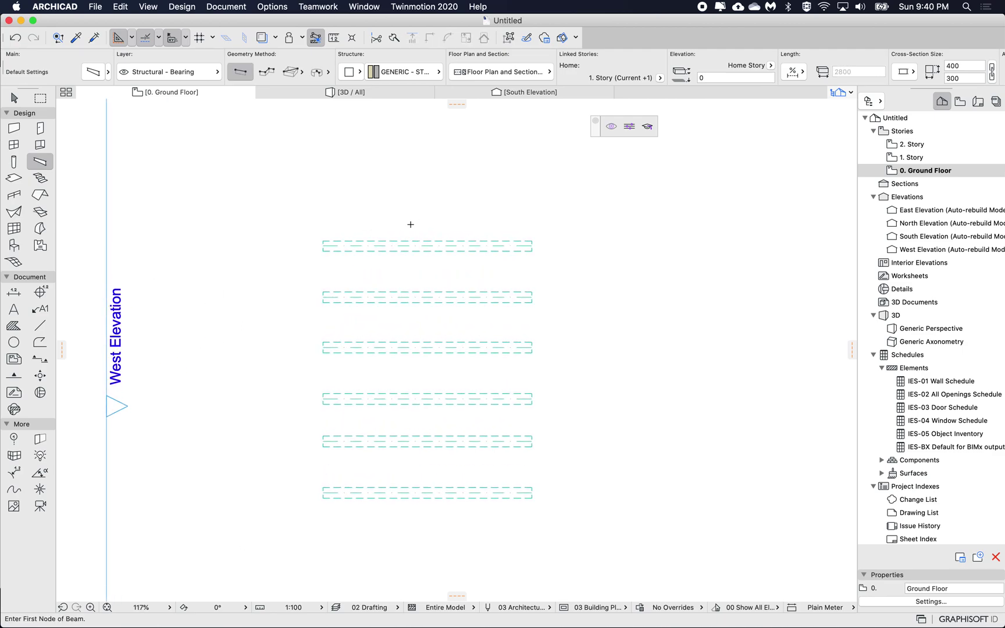
pyautogui.keyDown('shift'); pyautogui.click(385, 411); pyautogui.keyUp('shift')
pyautogui.keyDown('shift'); pyautogui.click(535, 547); pyautogui.keyUp('shift')
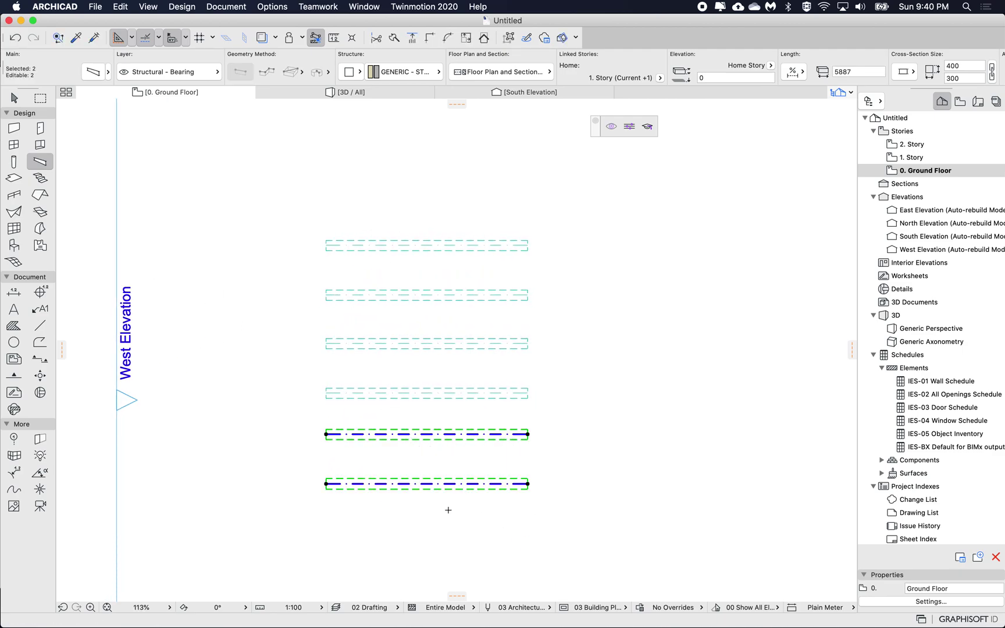
# Set the length of the bottom two beams to 7000
pyautogui.press('super+t')
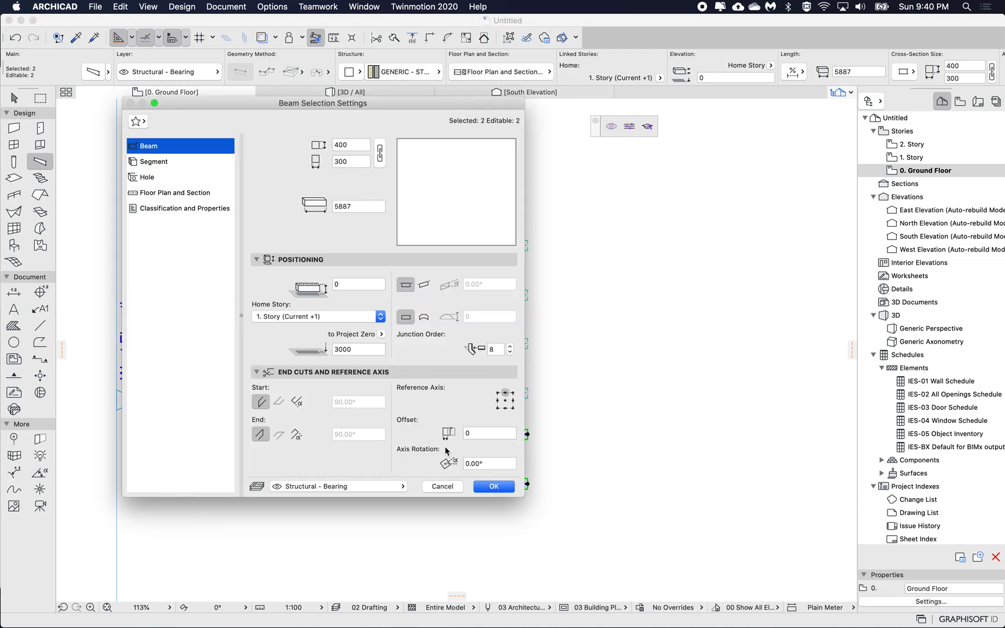
pyautogui.doubleClick(359, 207)
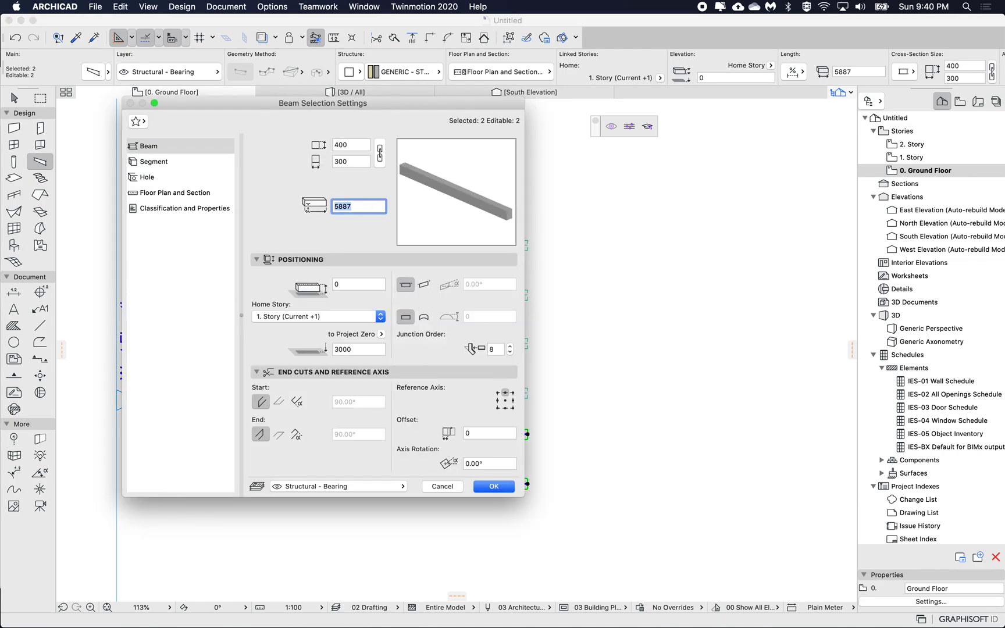
pyautogui.write('7000')
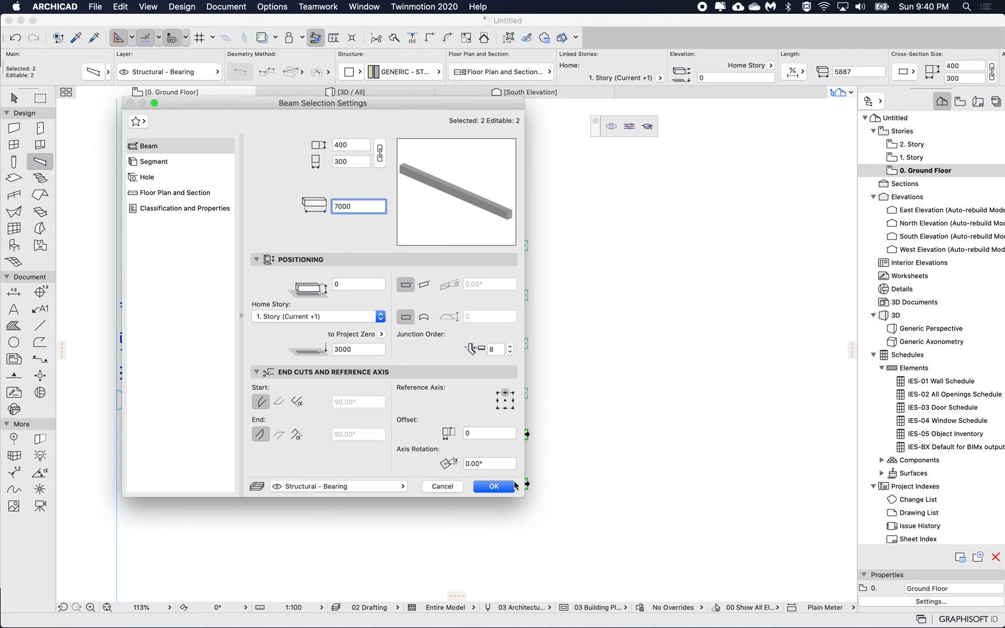
pyautogui.click(494, 486)
pyautogui.press('Escape')
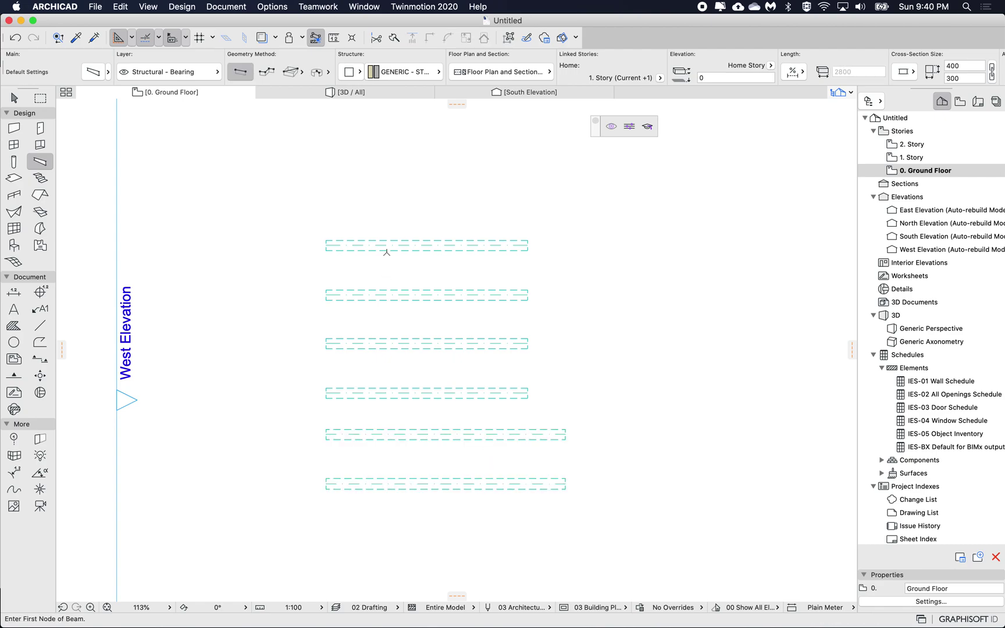
# Select the second to fourth beams and set their length to 5000
pyautogui.keyDown('shift'); pyautogui.moveTo(392, 319); pyautogui.dragTo(443, 413); pyautogui.keyUp('shift')
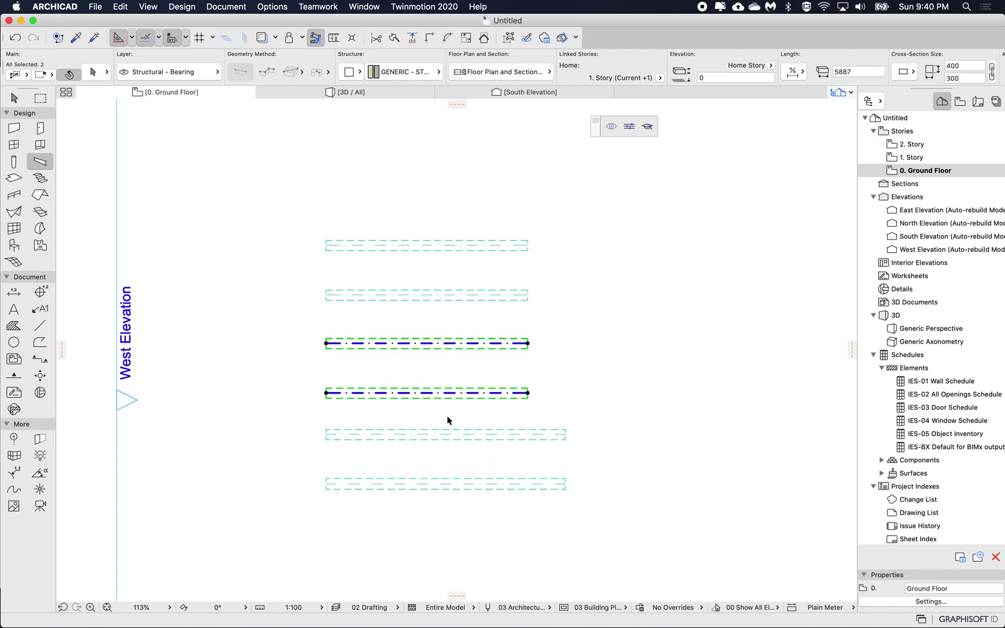
pyautogui.keyDown('shift'); pyautogui.click(442, 293); pyautogui.keyUp('shift')
pyautogui.press('super+t')
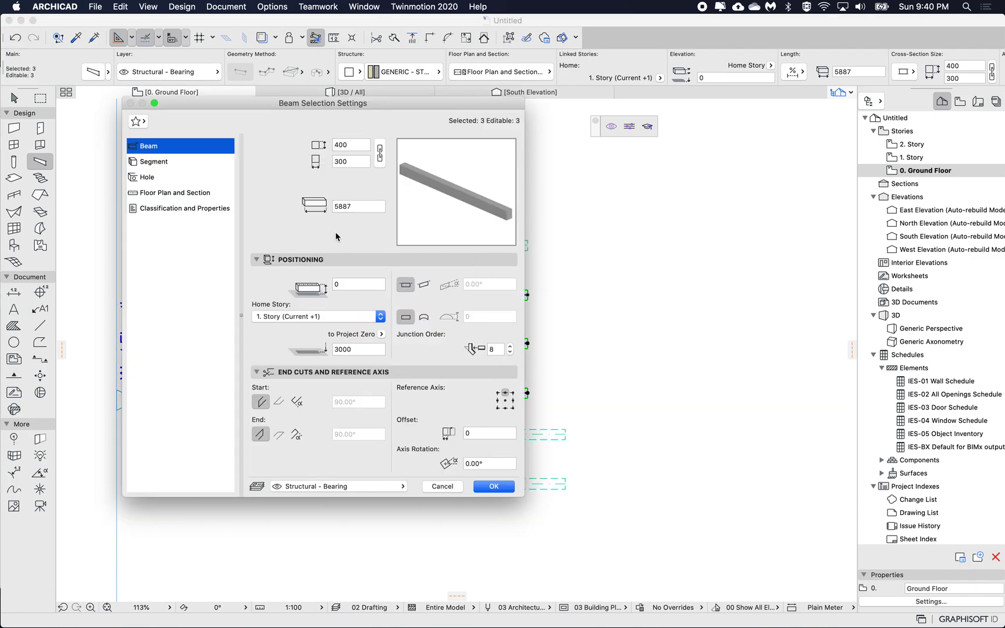
pyautogui.doubleClick(343, 206)
pyautogui.write('5000')
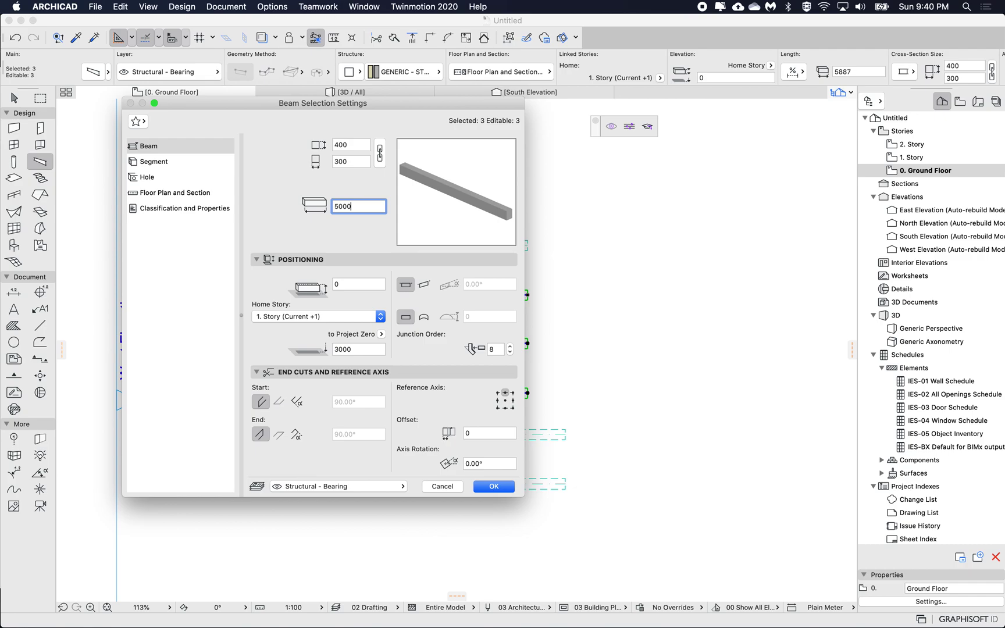
pyautogui.click(493, 486)
# Select the top beam and change its length to 3000 in its settings
pyautogui.click(471, 280)
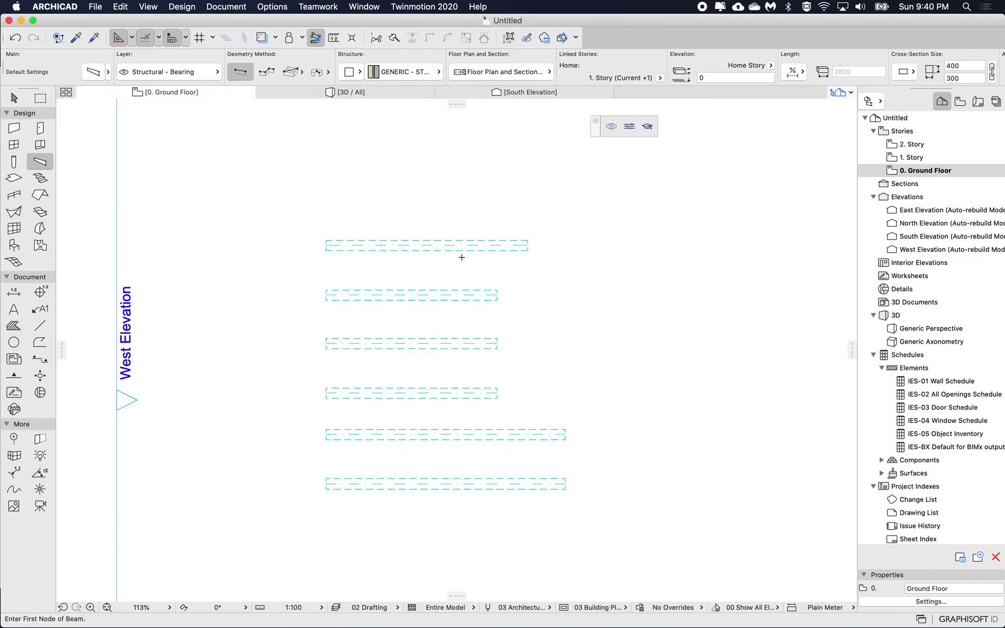
pyautogui.click(449, 248)
pyautogui.doubleClick(440, 241)
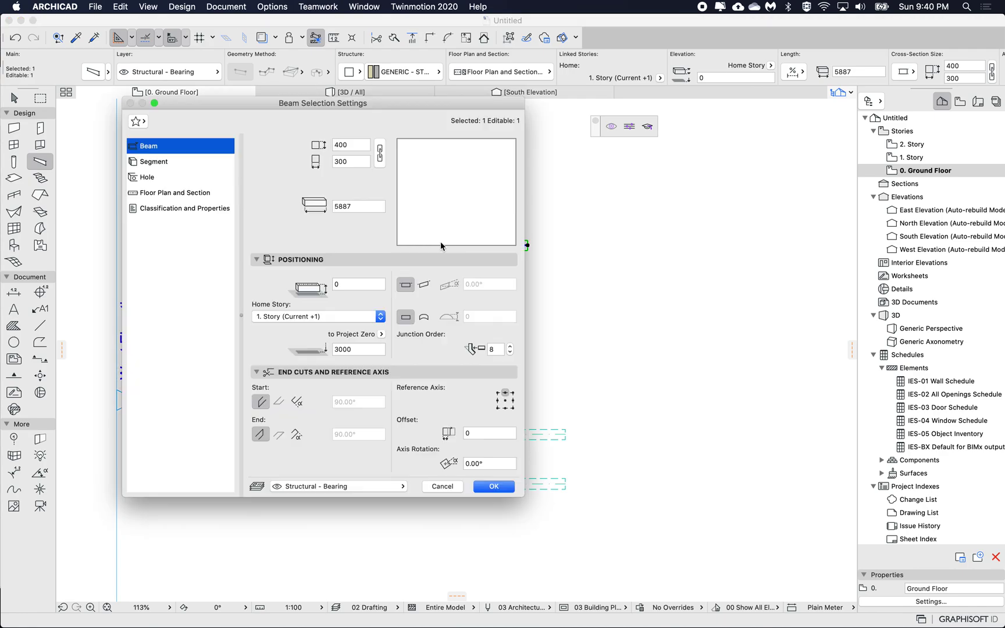
pyautogui.doubleClick(358, 206)
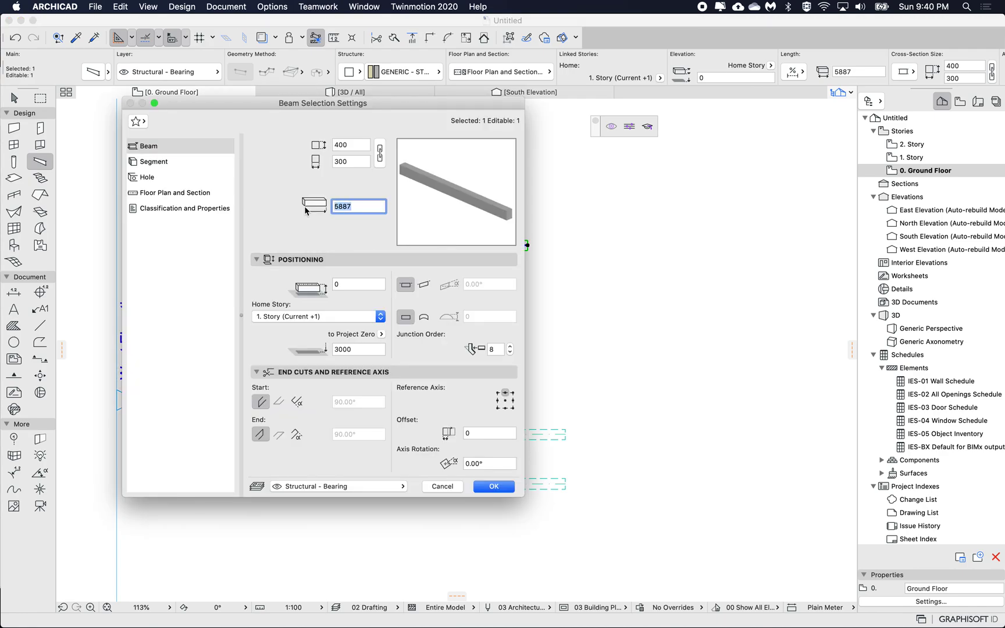
pyautogui.write('3000')
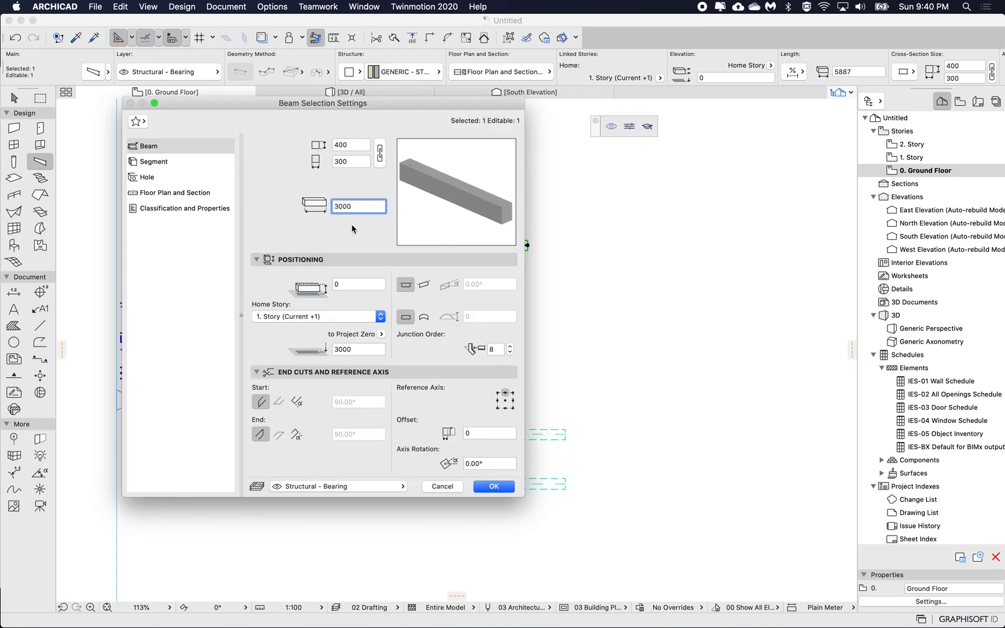
pyautogui.click(496, 487)
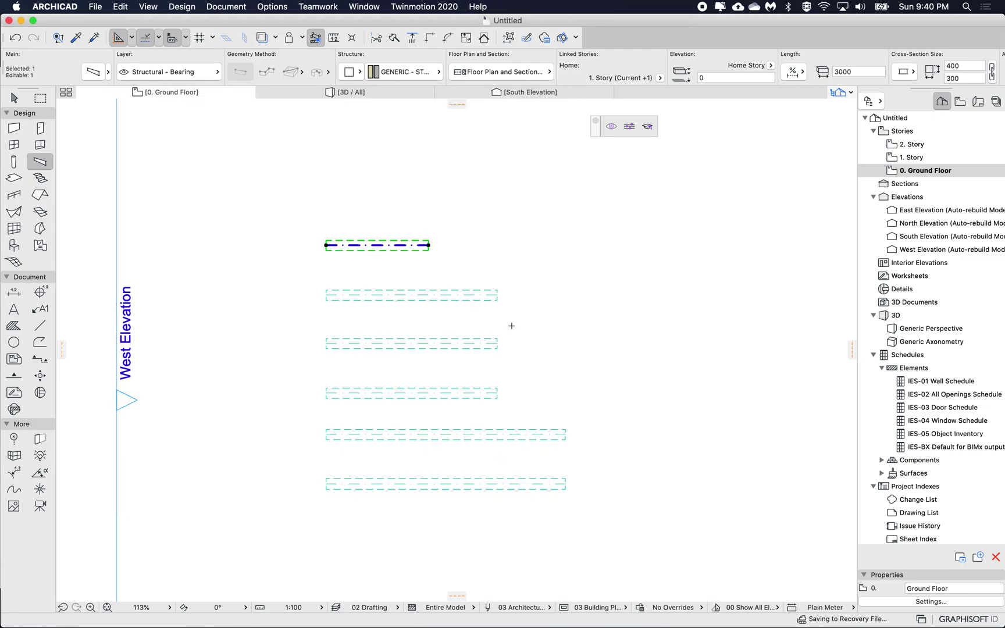
pyautogui.press('Escape')
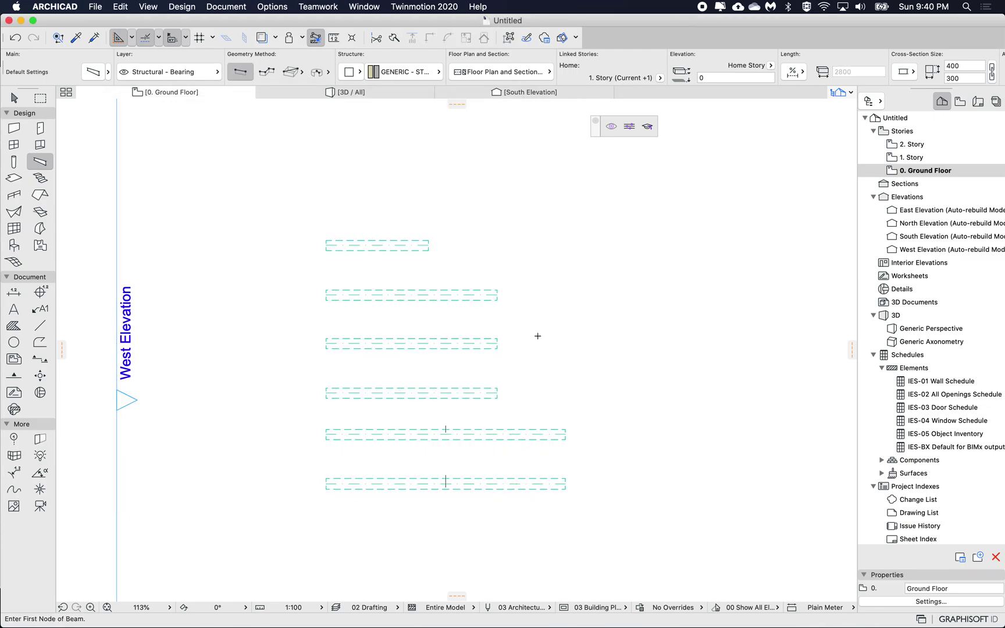
pyautogui.click(910, 370)
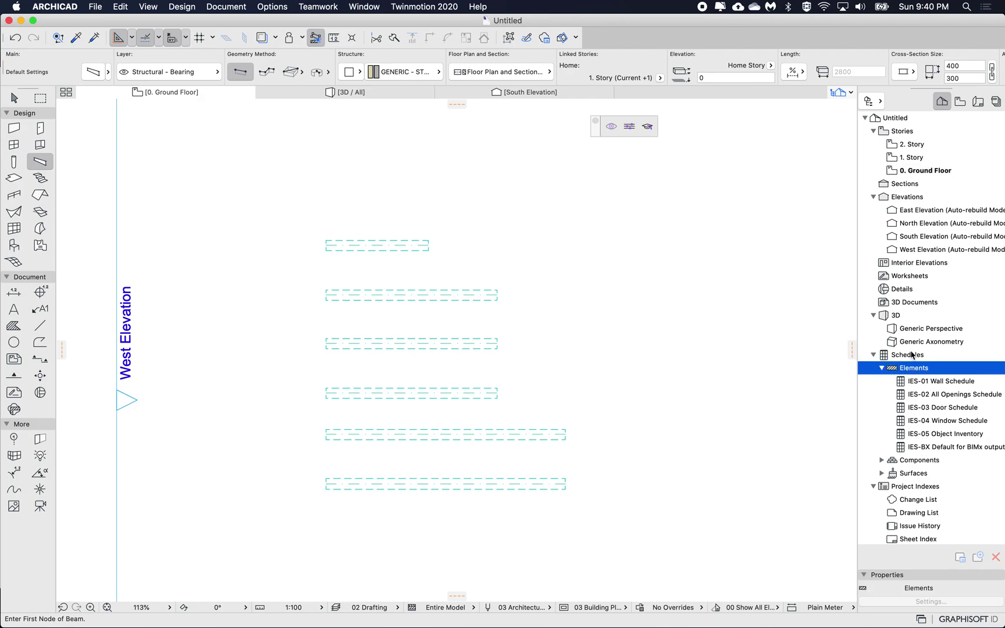
# From the Navigator's Elements schedules, create a new scheme named 'Beam Length'
pyautogui.rightClick(917, 371)
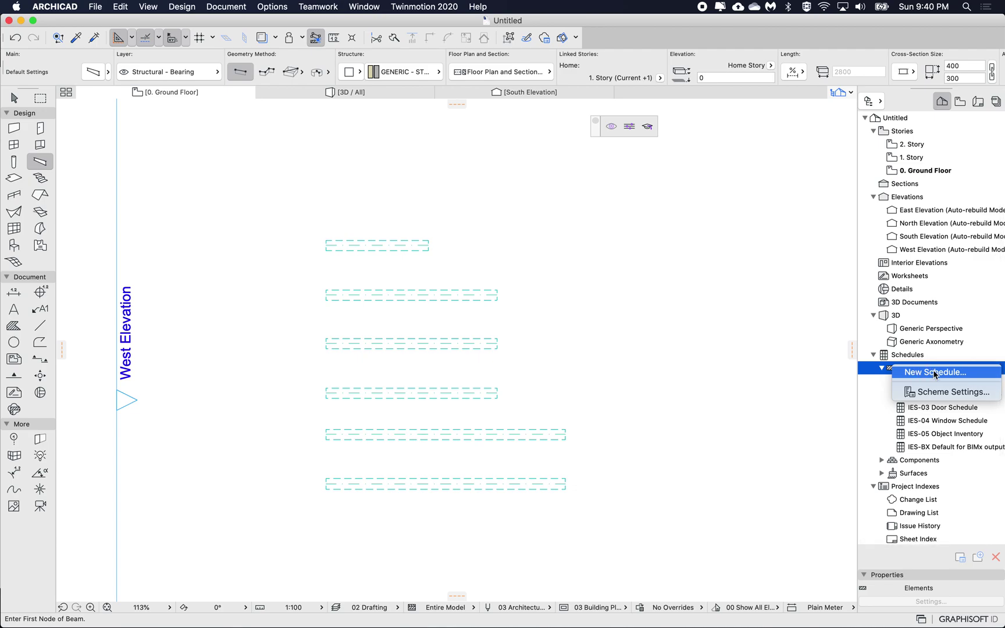
pyautogui.click(935, 373)
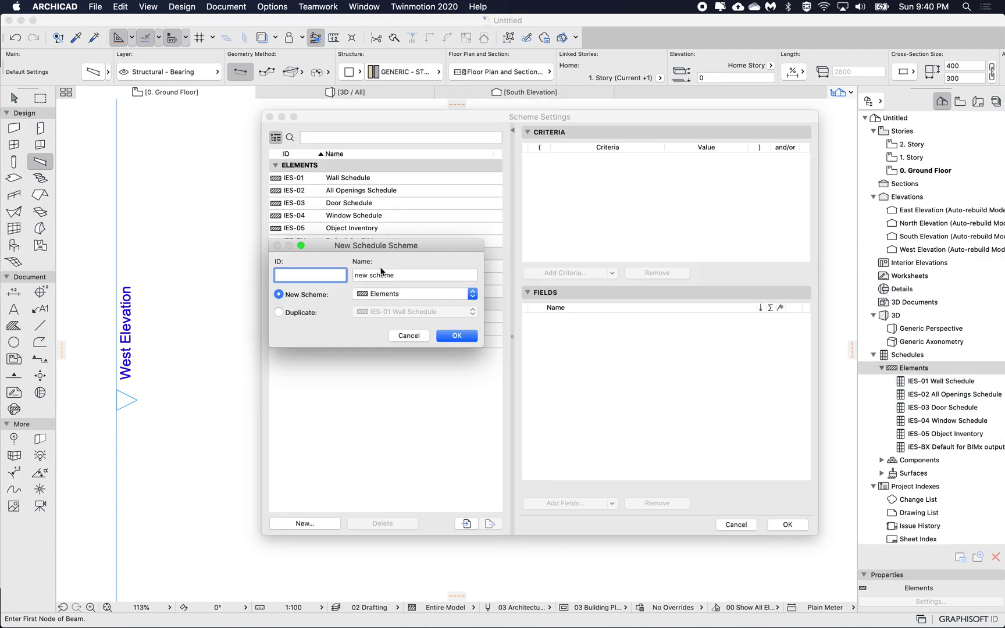
pyautogui.press('Tab')
pyautogui.write('Be')
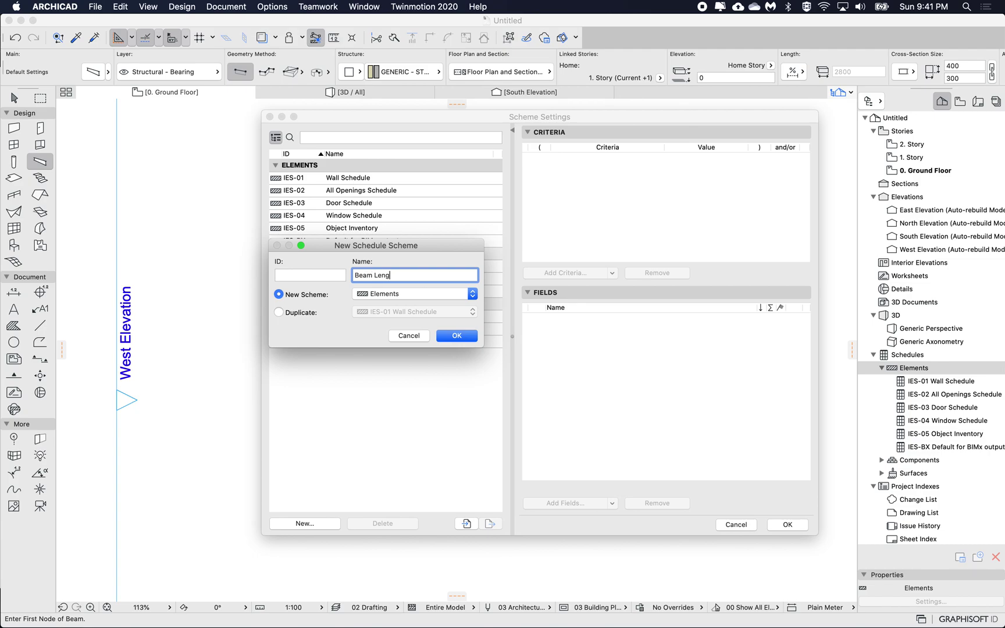
pyautogui.click(443, 336)
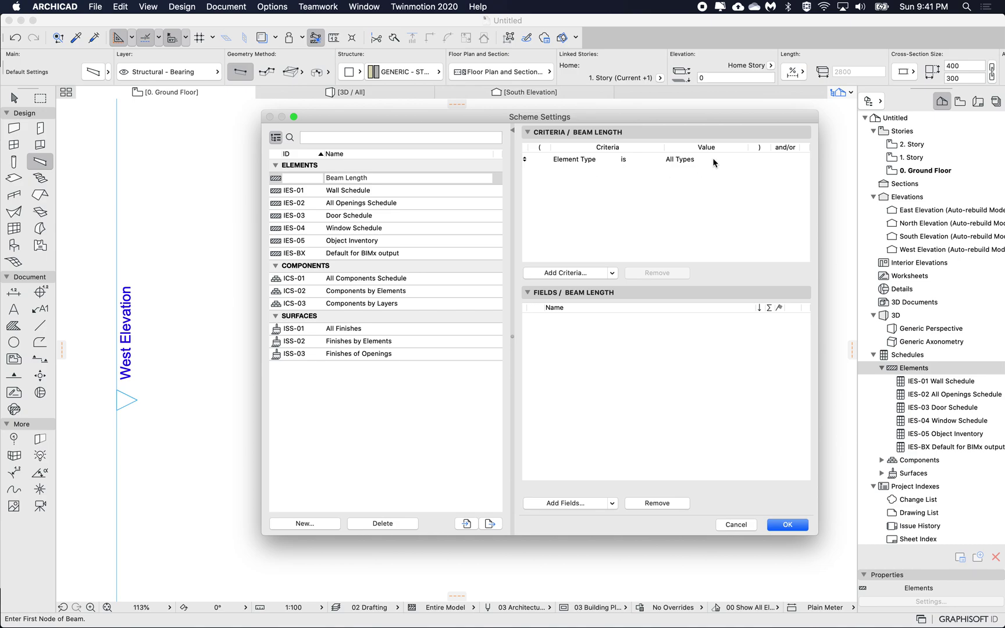
# Set the Element Type criterion's value to Beam
pyautogui.click(692, 160)
pyautogui.click(739, 160)
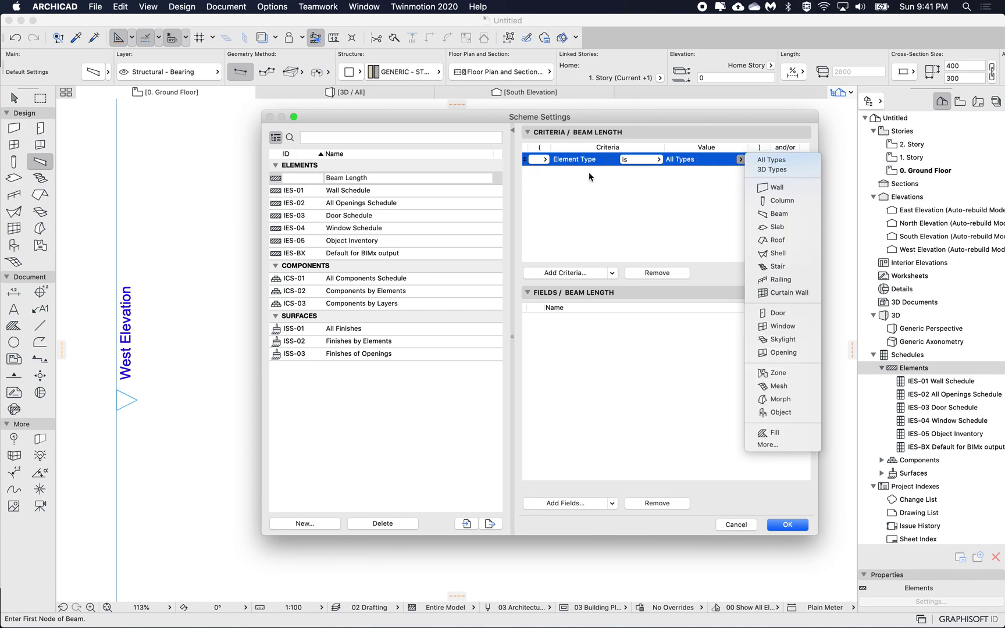
pyautogui.click(779, 214)
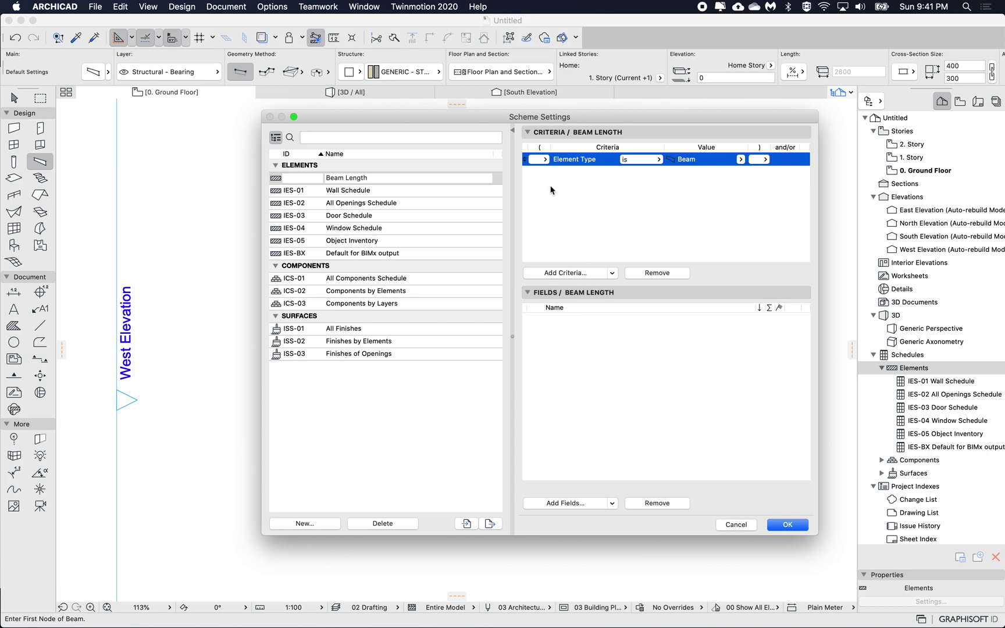
# Add the 3D Length, Length Left and Length Right fields to the scheme
pyautogui.click(578, 503)
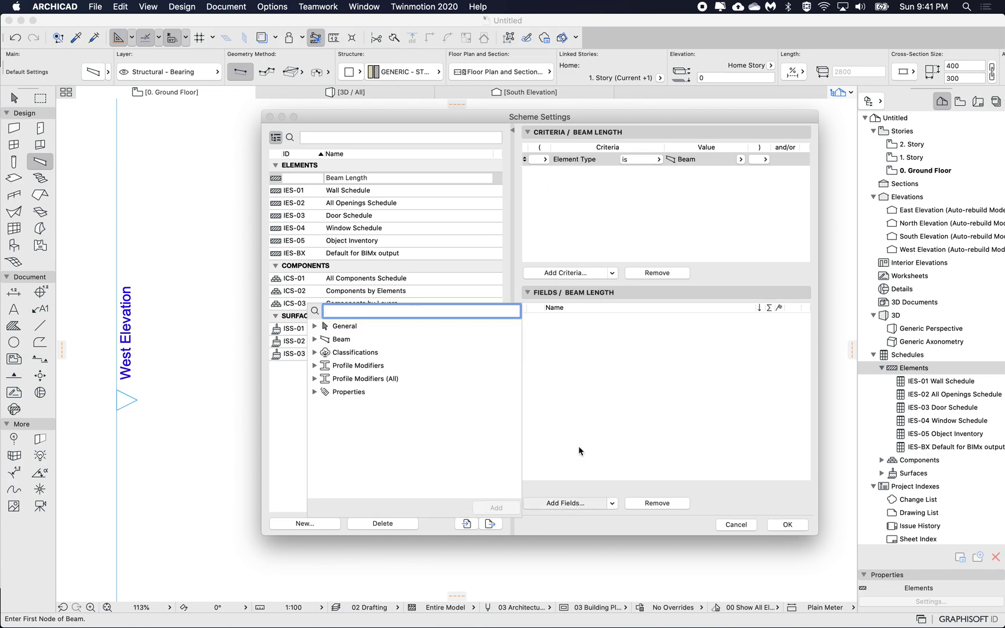
pyautogui.write('3d')
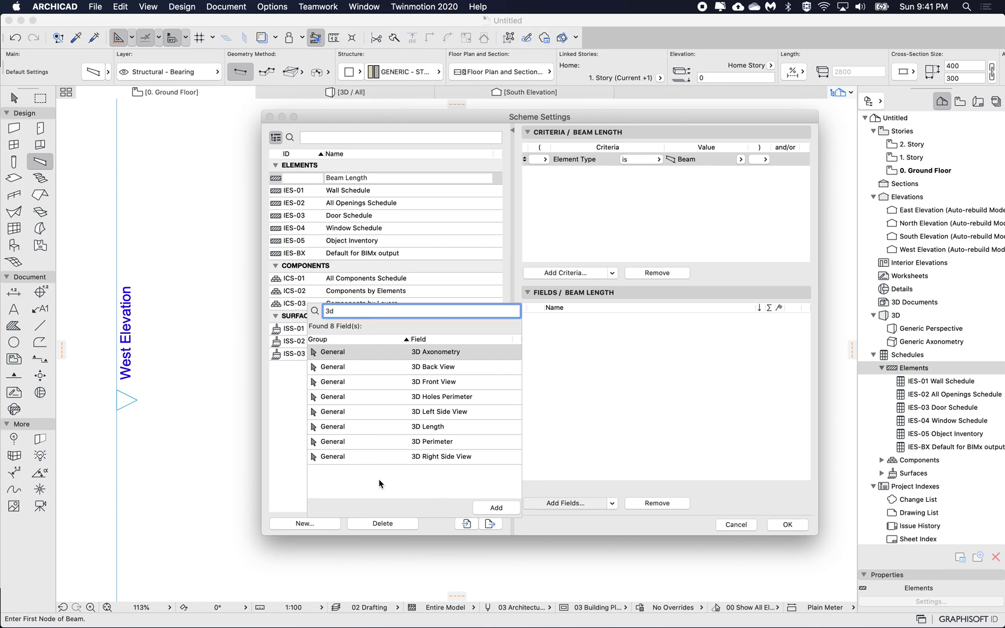
pyautogui.doubleClick(426, 429)
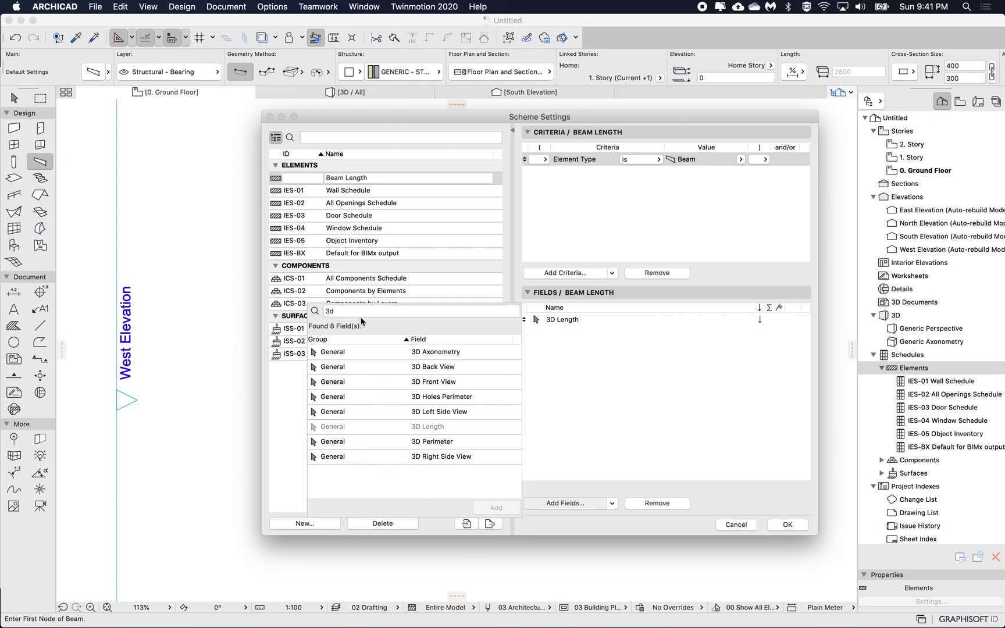
pyautogui.click(326, 310)
pyautogui.write('length')
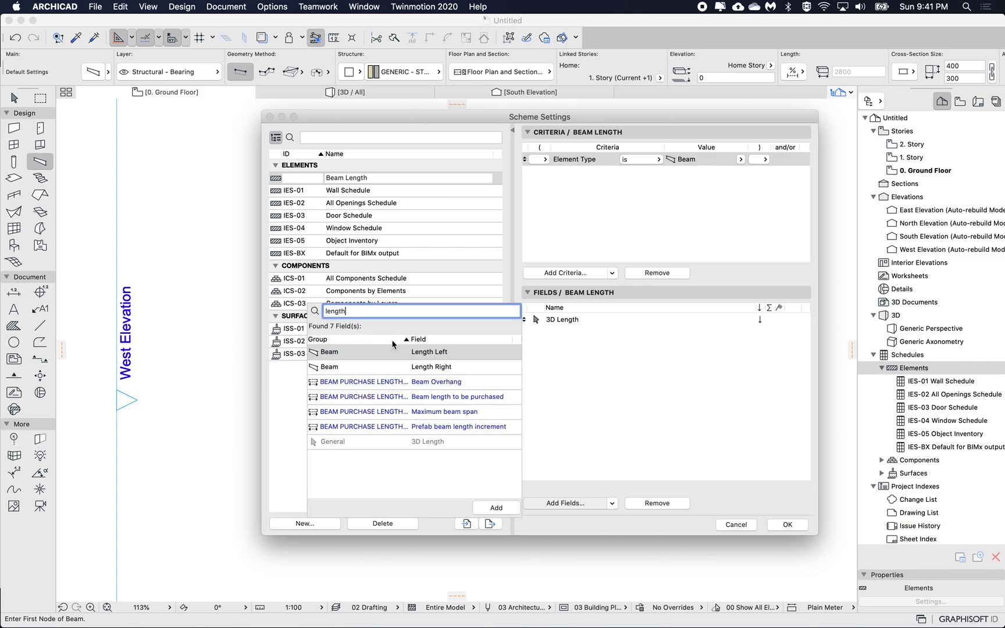
pyautogui.doubleClick(437, 358)
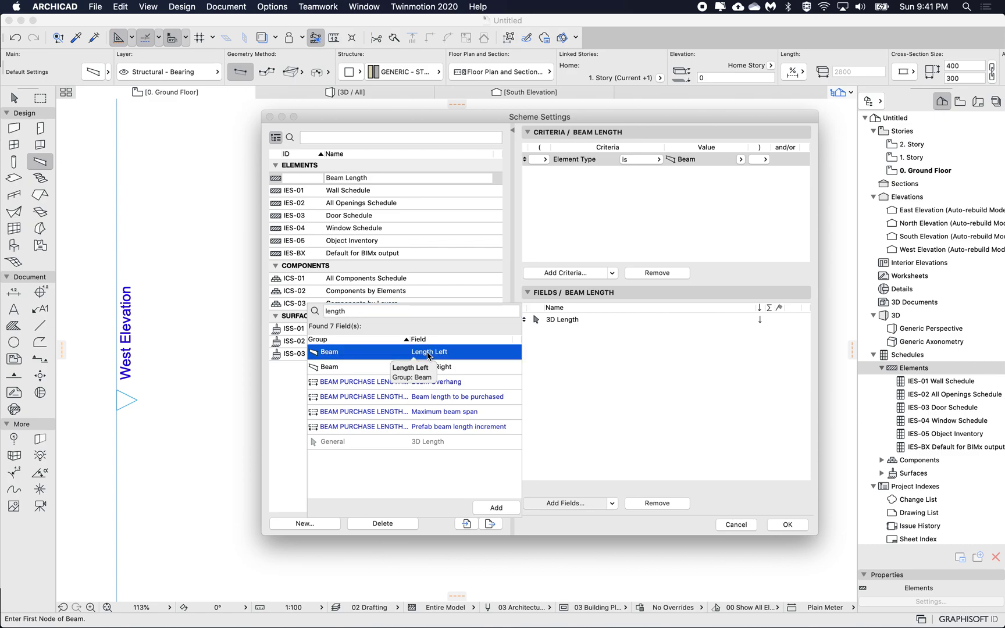
pyautogui.click(446, 368)
pyautogui.doubleClick(447, 368)
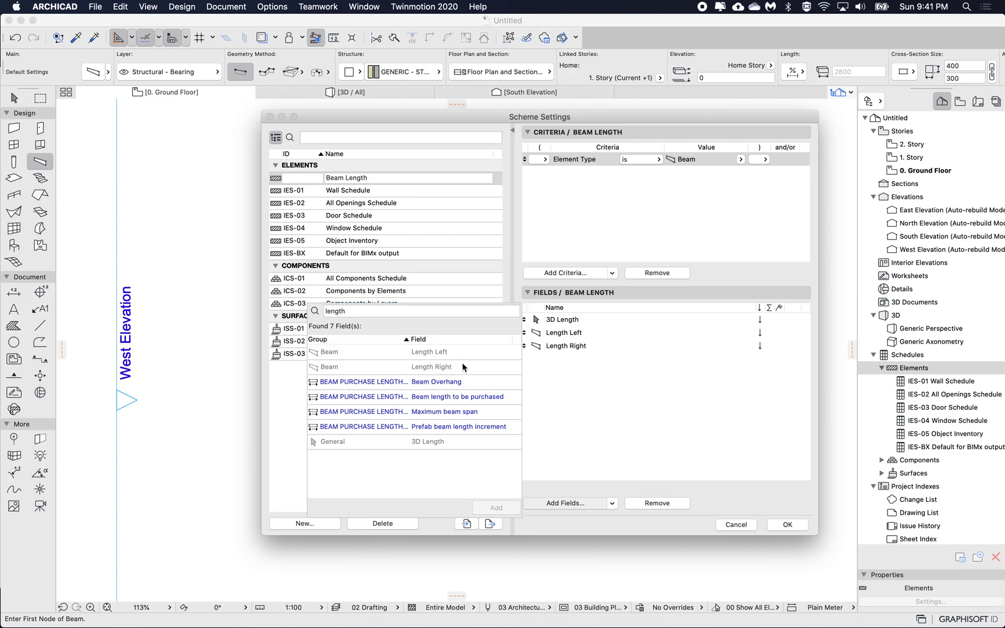
# Add the Quantity and 2D Cross Section Preview fields
pyautogui.doubleClick(381, 308)
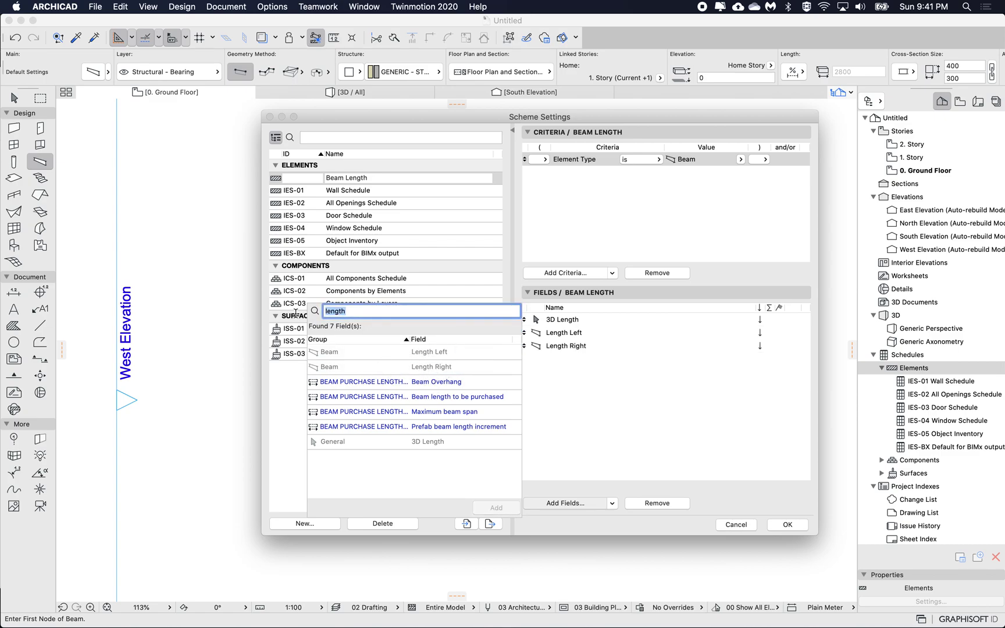
pyautogui.write('quan')
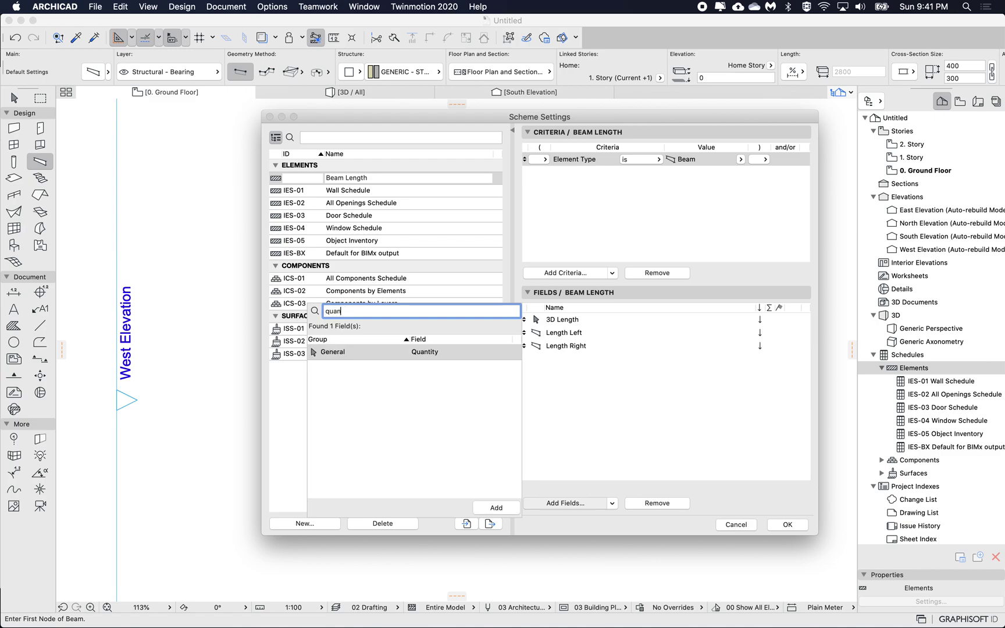
pyautogui.doubleClick(393, 353)
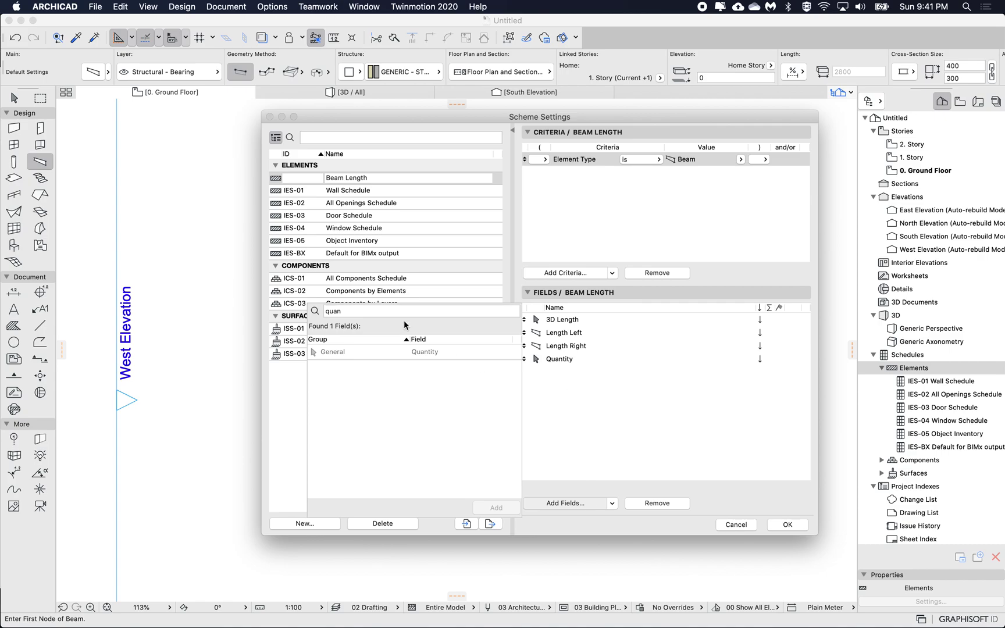
pyautogui.doubleClick(352, 313)
pyautogui.press('BackSpace')
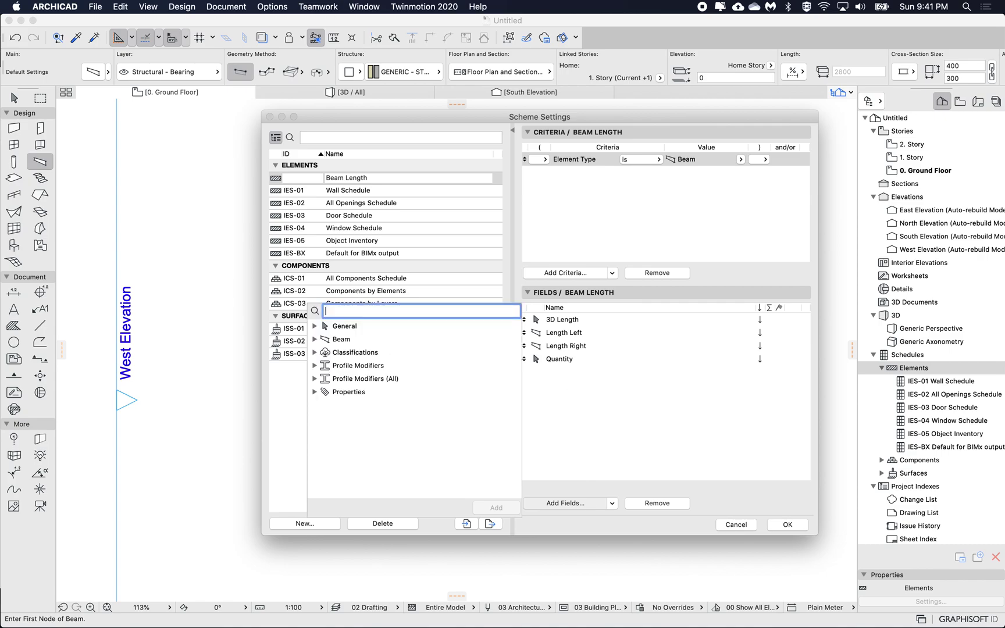
pyautogui.click(313, 329)
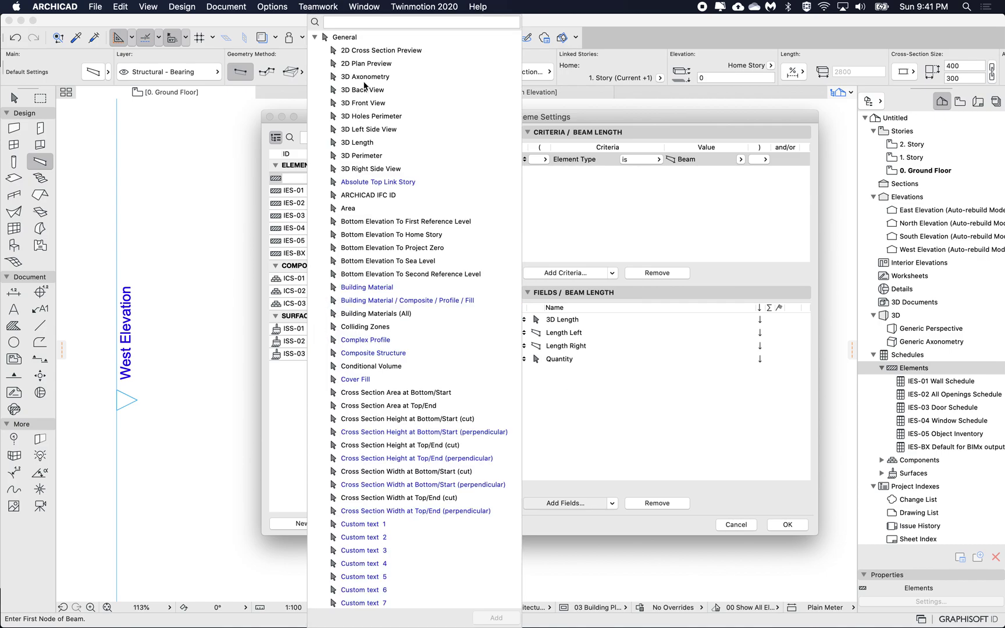
pyautogui.doubleClick(366, 51)
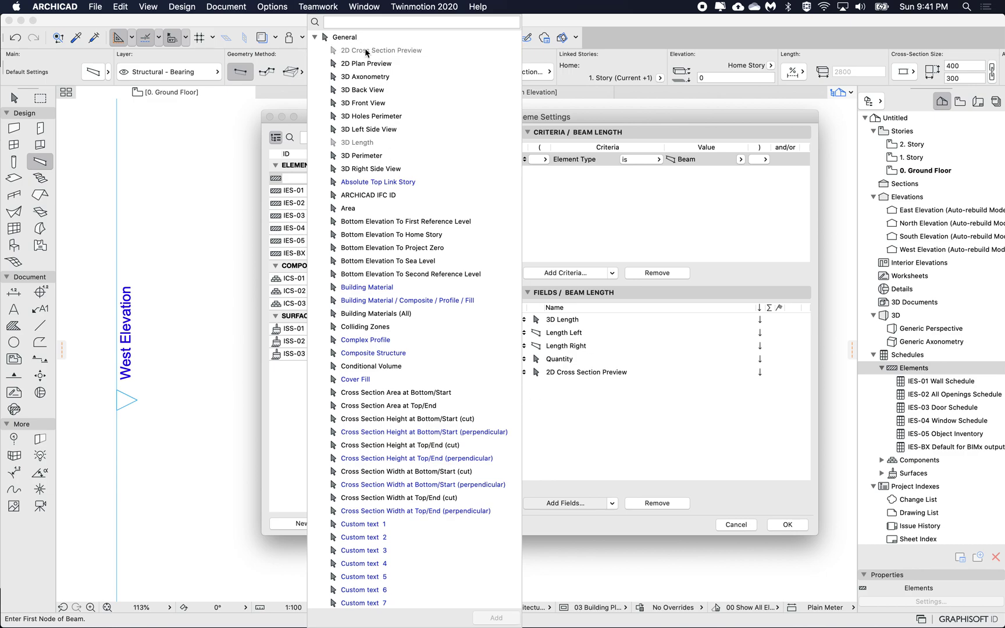
# Move 2D Cross Section Preview to the top and enable summing on Quantity
pyautogui.click(569, 420)
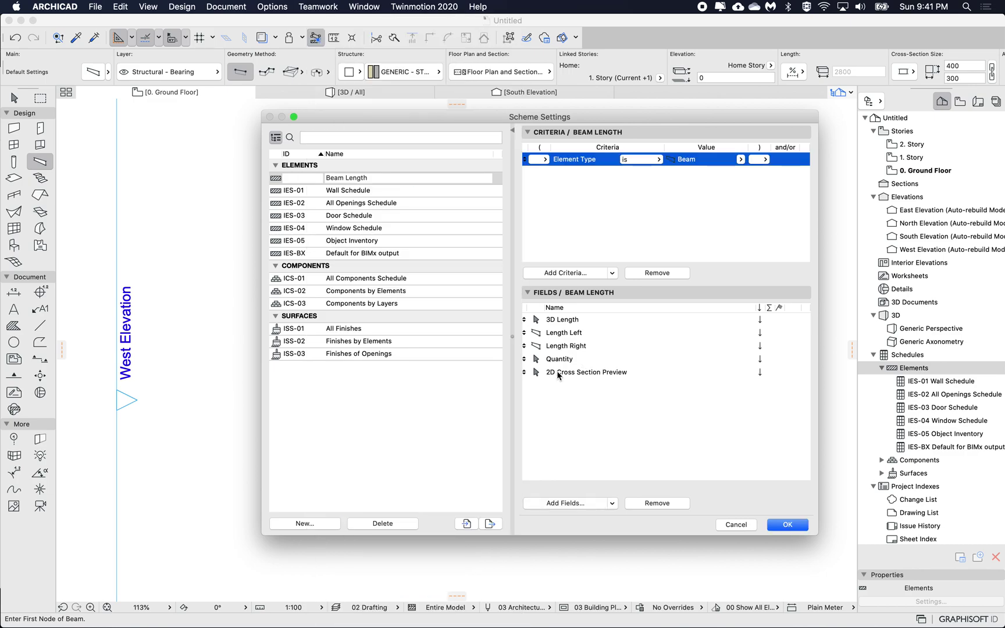
pyautogui.moveTo(557, 373); pyautogui.dragTo(559, 318)
pyautogui.click(590, 375)
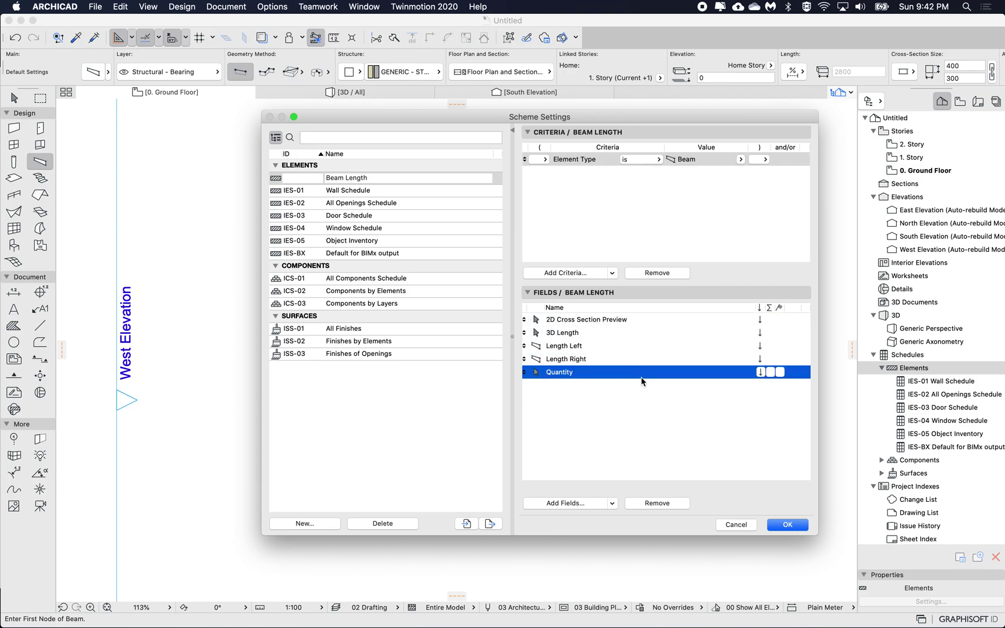
pyautogui.click(771, 373)
# Open the Beam Length schedule, set 6.00 row height, narrow the preview column, merge uniform items
pyautogui.click(787, 525)
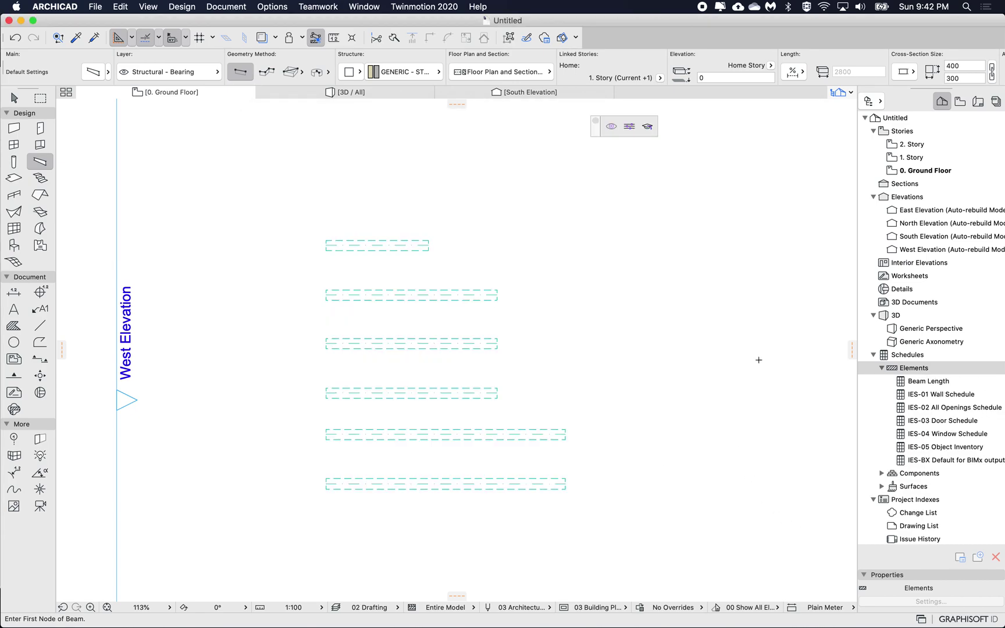
pyautogui.doubleClick(933, 382)
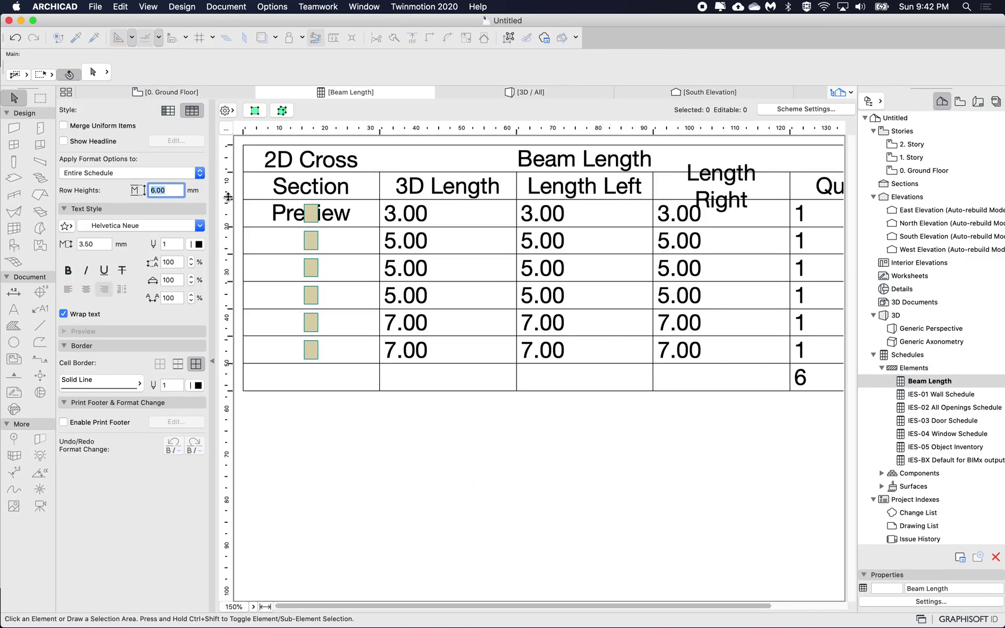
pyautogui.press('Return')
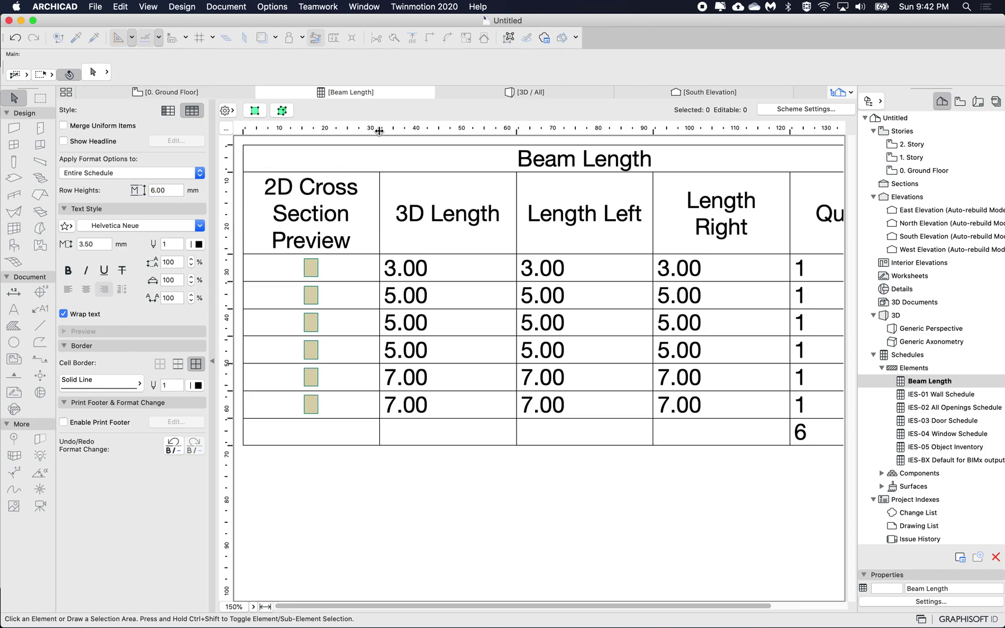
pyautogui.moveTo(379, 129); pyautogui.dragTo(366, 129)
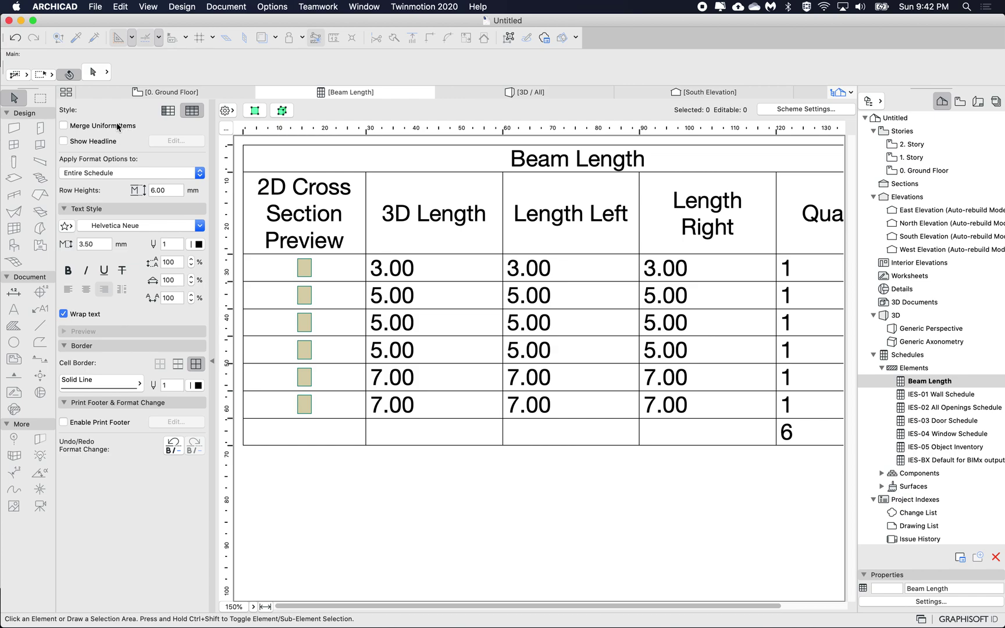
pyautogui.click(93, 127)
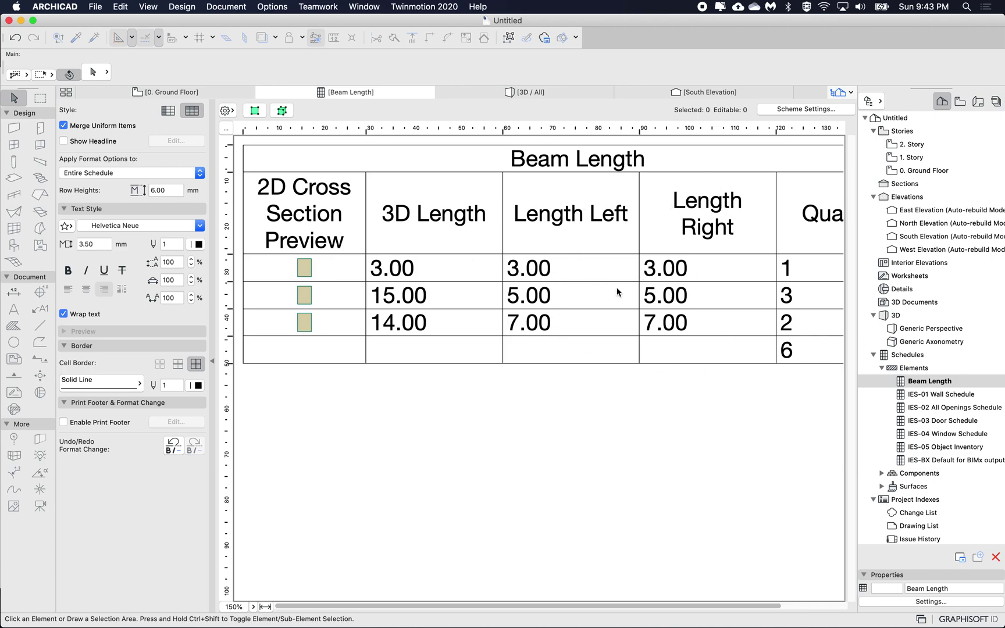
# Remove the Length Left and Length Right fields in Scheme Settings and apply
pyautogui.click(815, 108)
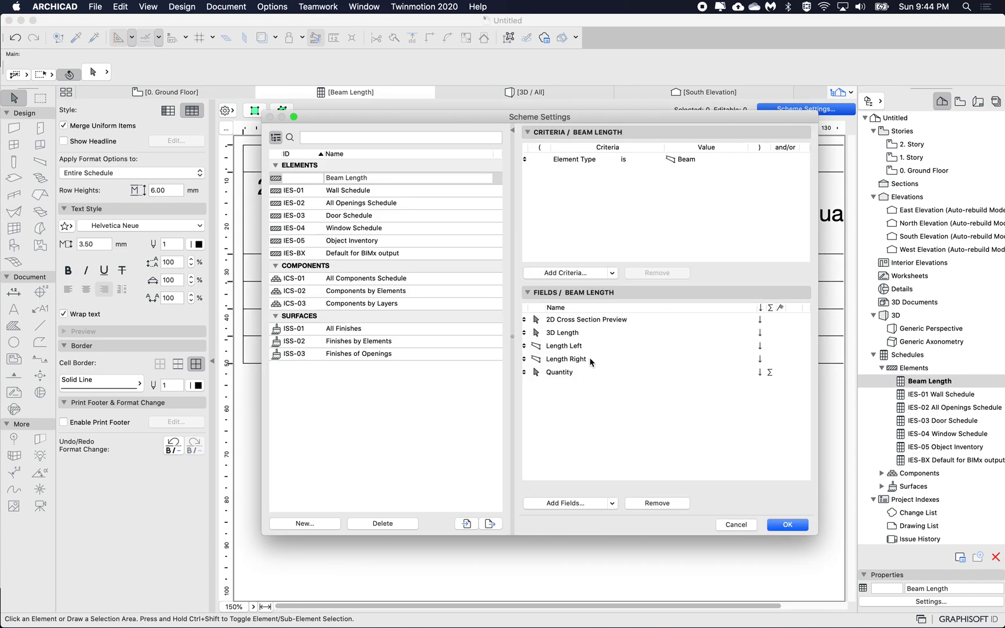
pyautogui.click(565, 347)
pyautogui.keyDown('shift'); pyautogui.click(566, 363); pyautogui.keyUp('shift')
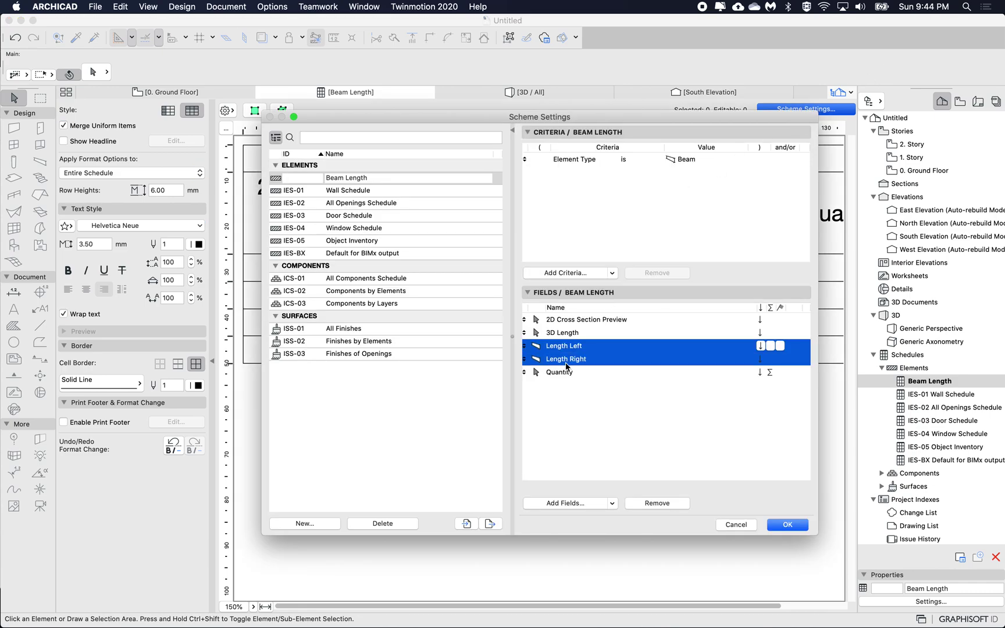
pyautogui.click(649, 503)
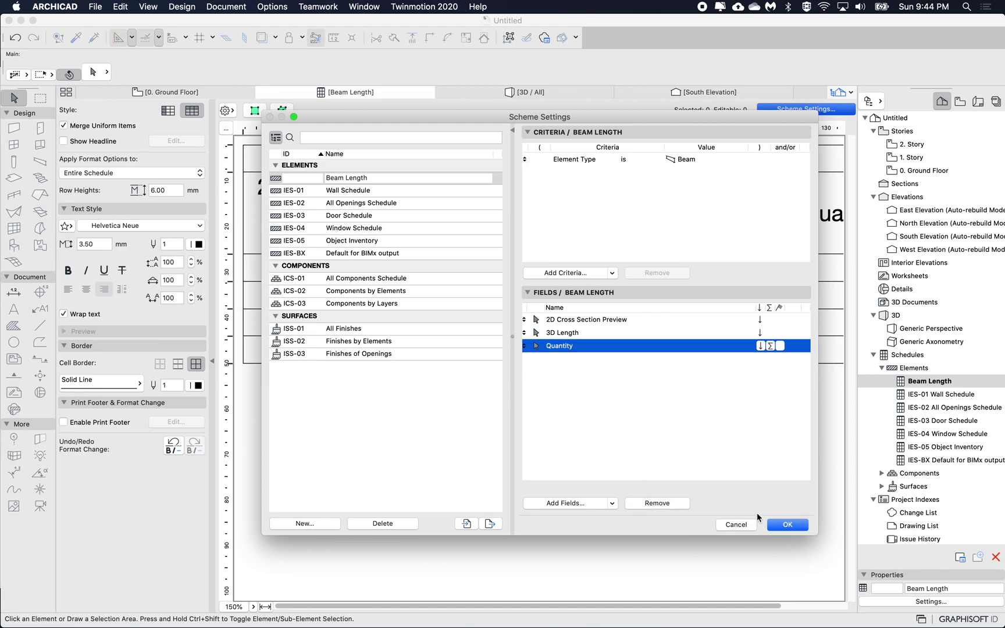
pyautogui.click(787, 525)
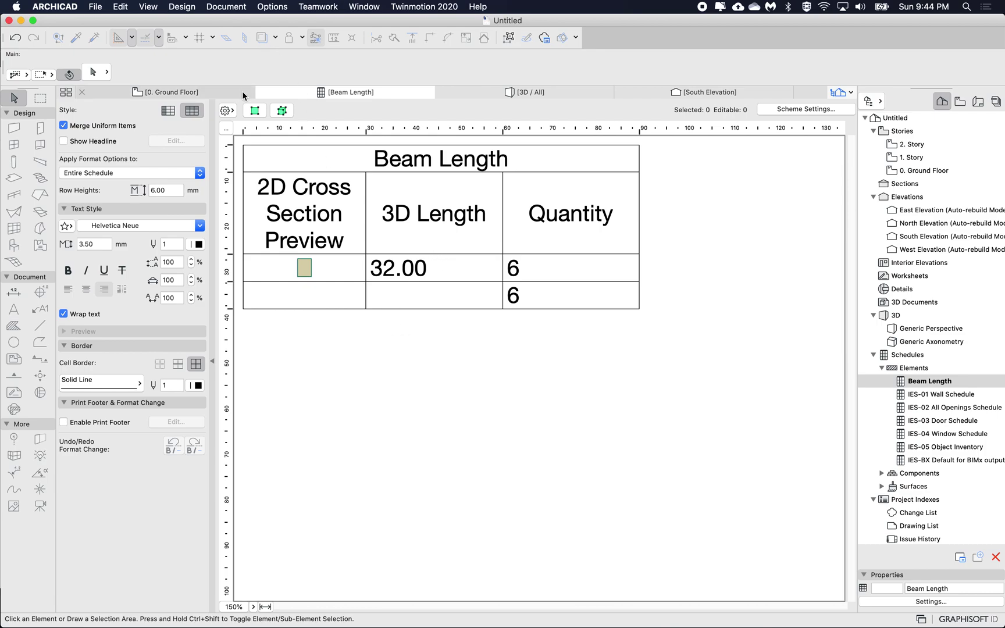
# In Property Manager, create 'Beam Actual Length' under General Ratings and review its data type
pyautogui.click(272, 6)
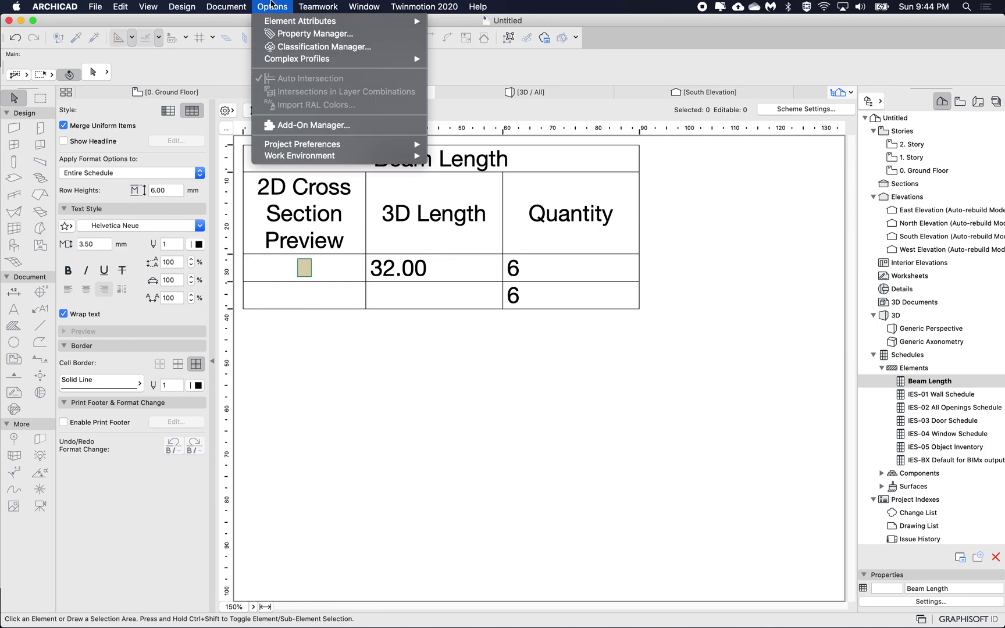
pyautogui.click(275, 35)
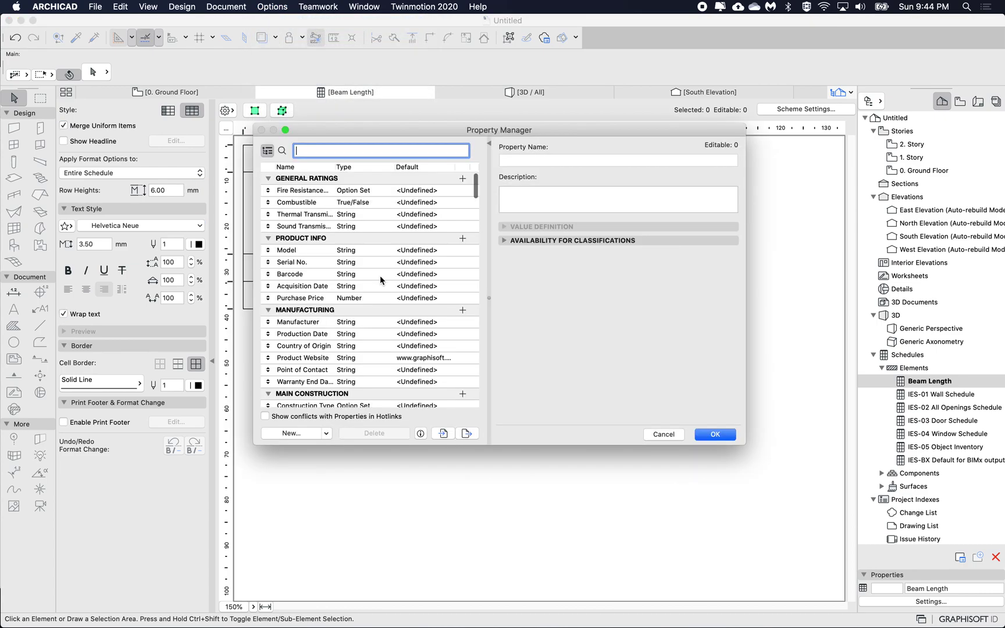
pyautogui.click(289, 433)
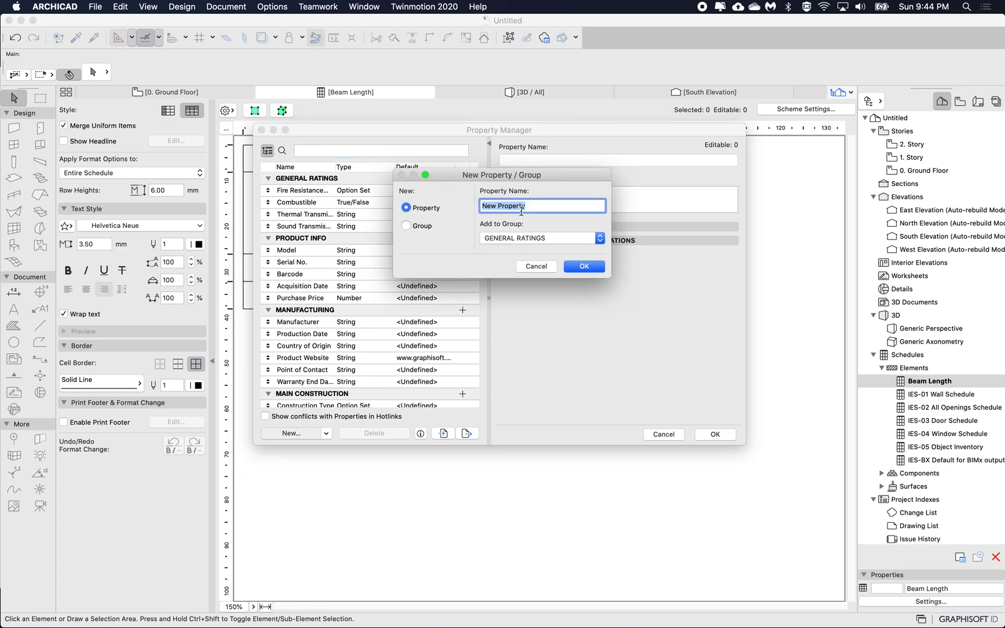
pyautogui.write('Beam Actual Length')
pyautogui.click(583, 267)
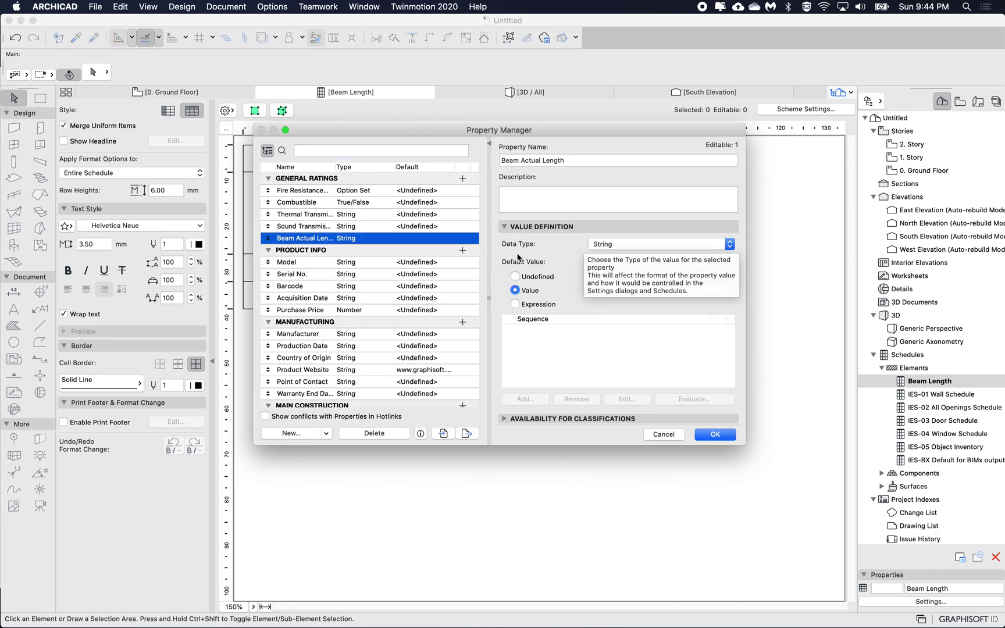
pyautogui.click(622, 248)
pyautogui.click(539, 308)
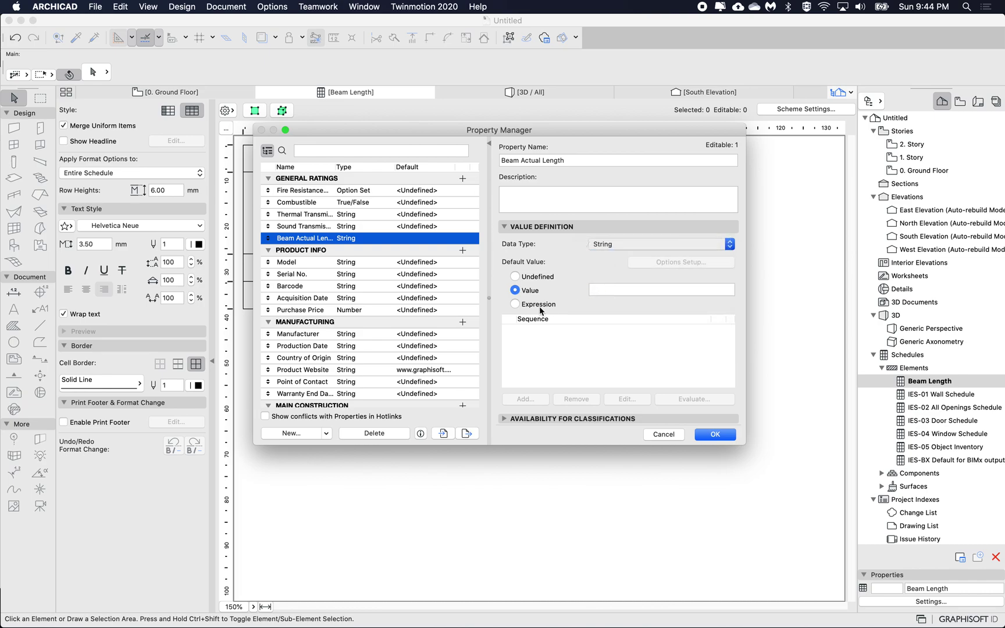
# Define Beam Actual Length as a Length expression that inserts the 3D Length parameter
pyautogui.click(539, 306)
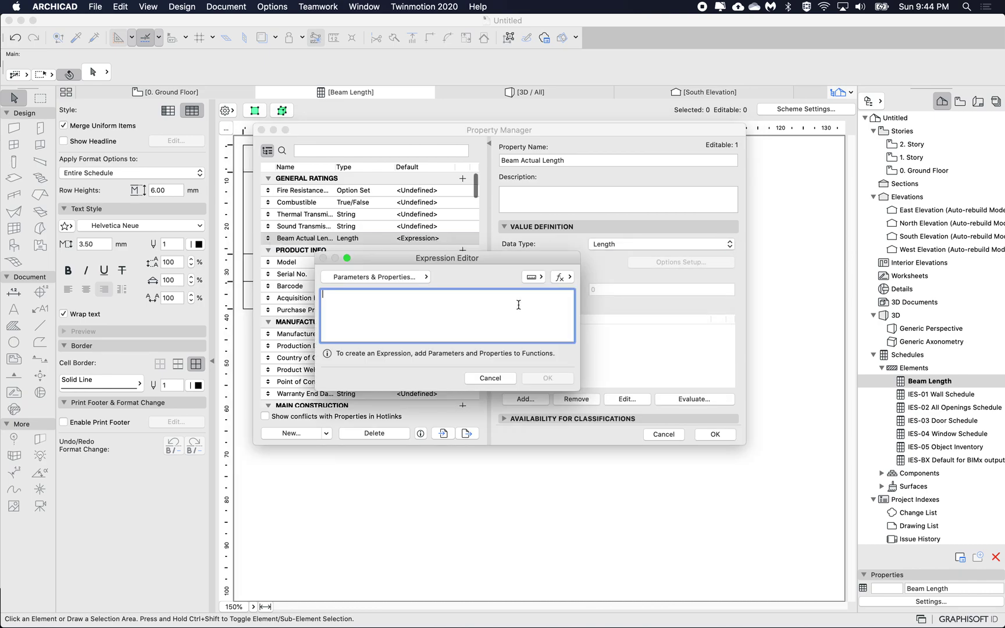
pyautogui.click(394, 278)
pyautogui.write('3d')
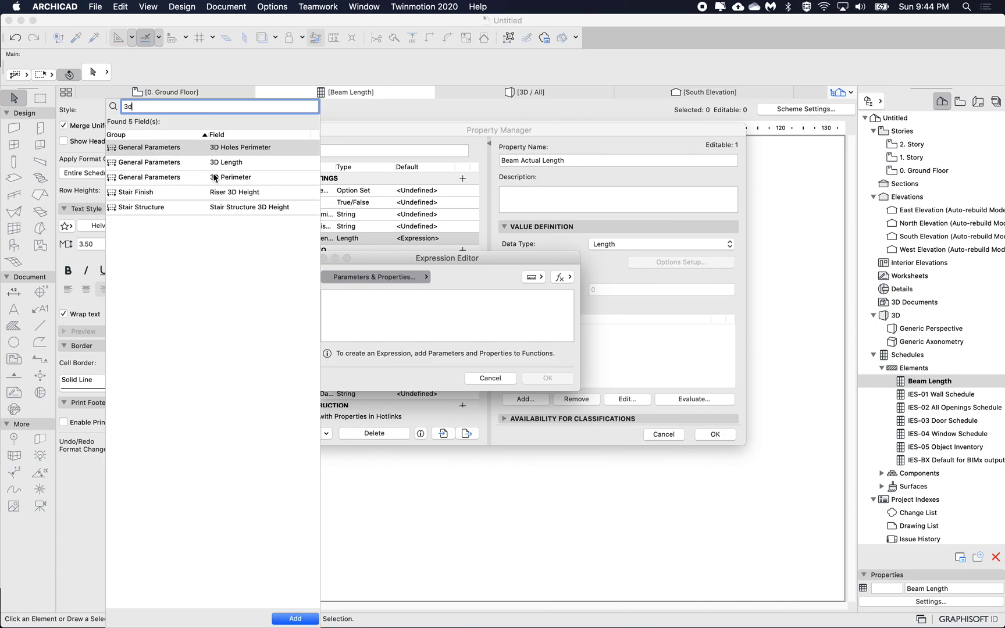
pyautogui.doubleClick(195, 166)
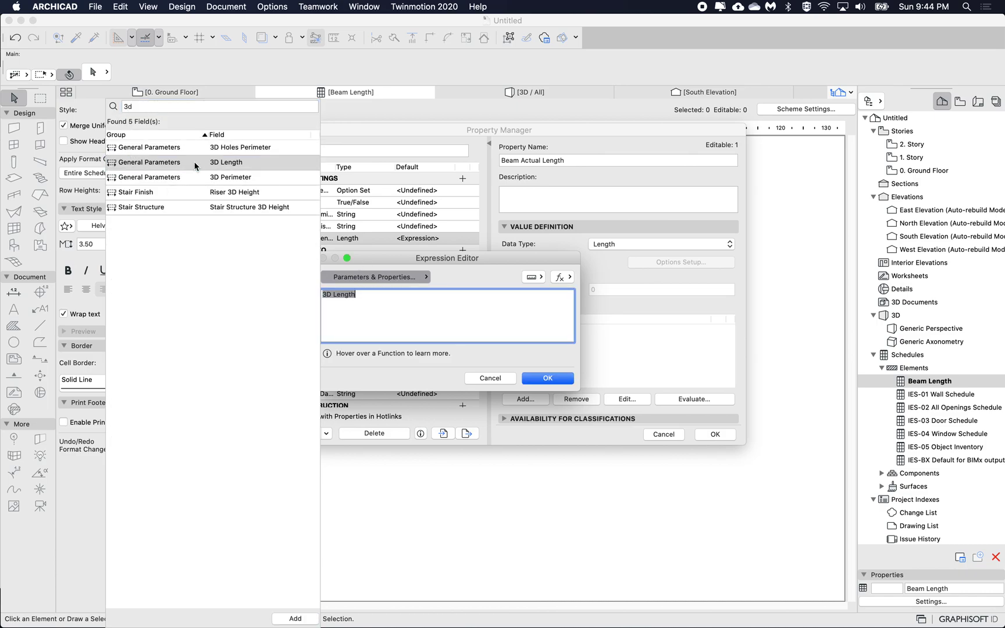
pyautogui.click(389, 299)
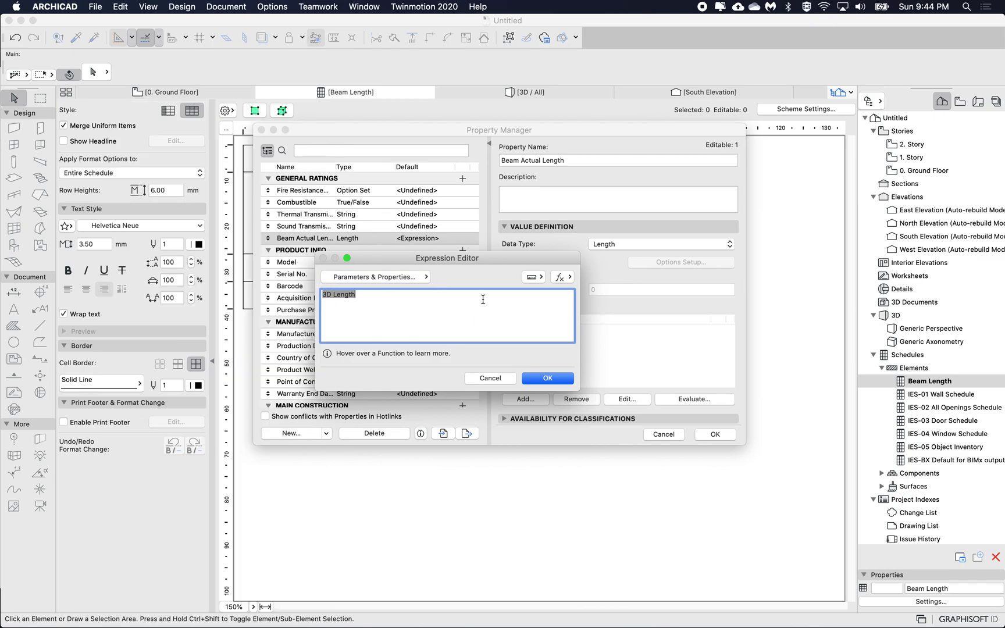
pyautogui.moveTo(452, 259); pyautogui.dragTo(539, 329)
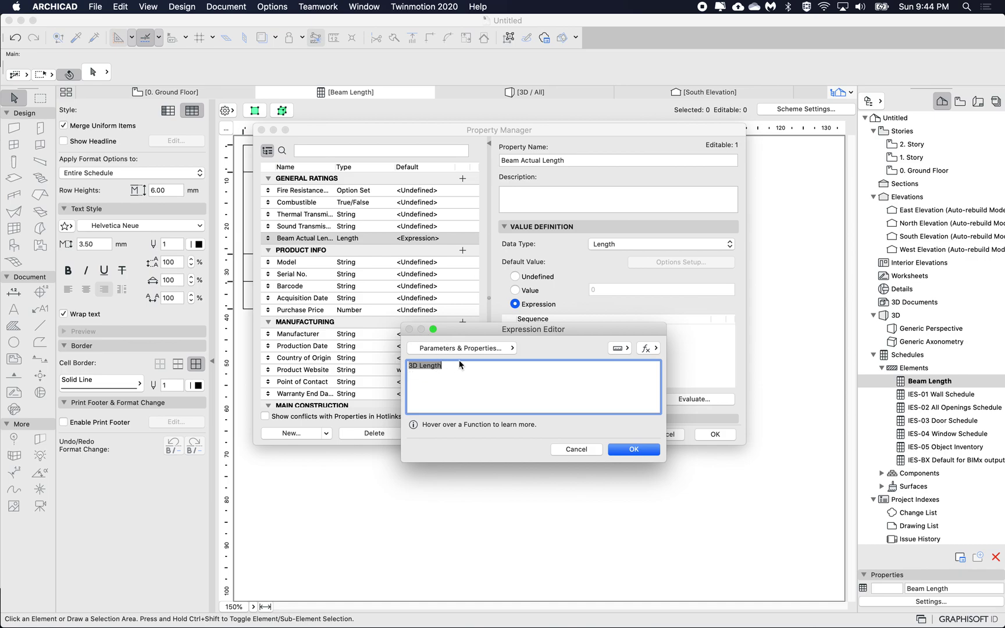
# Confirm the expression, restrict availability to the Beam classification, and save the property
pyautogui.click(628, 450)
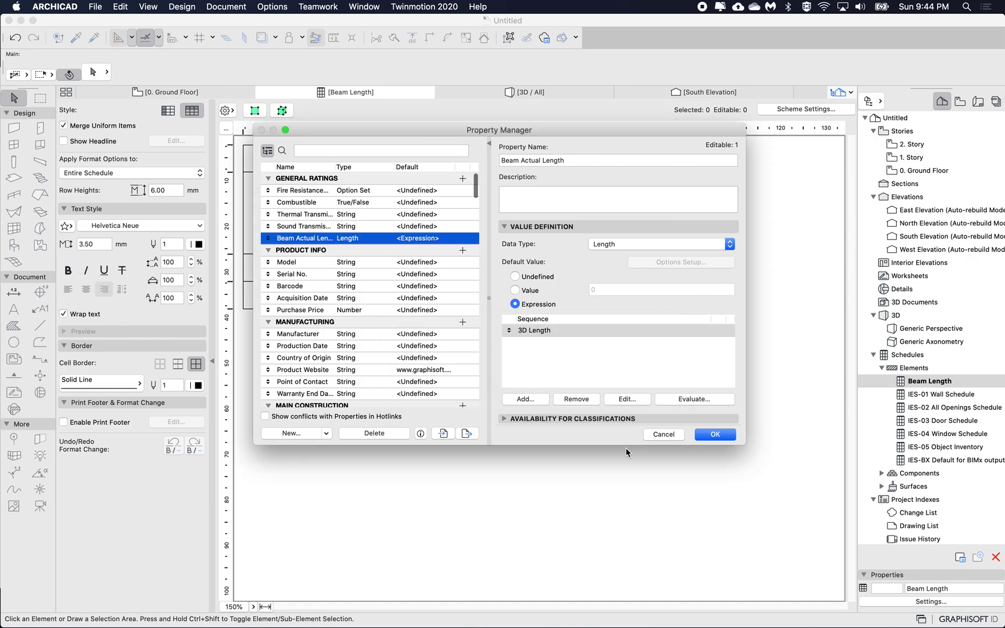
pyautogui.click(547, 419)
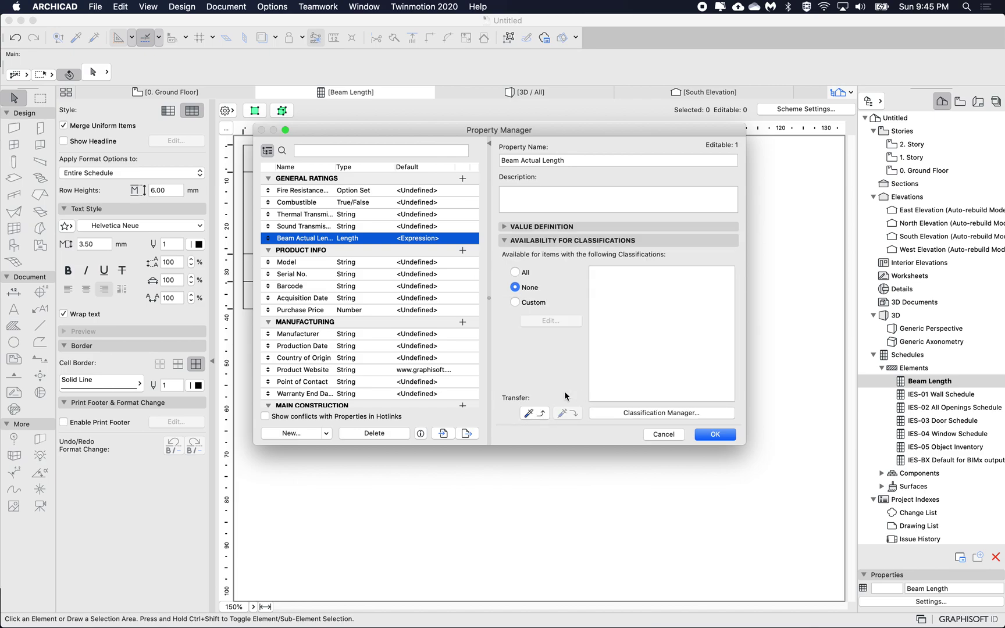
pyautogui.click(514, 301)
pyautogui.click(550, 320)
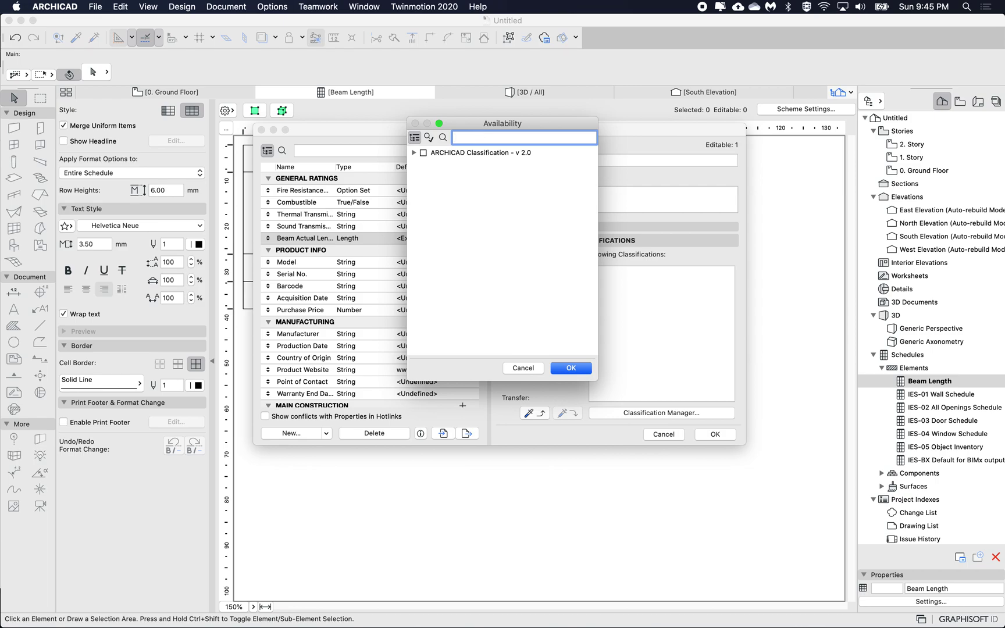
pyautogui.write('beam')
pyautogui.click(478, 194)
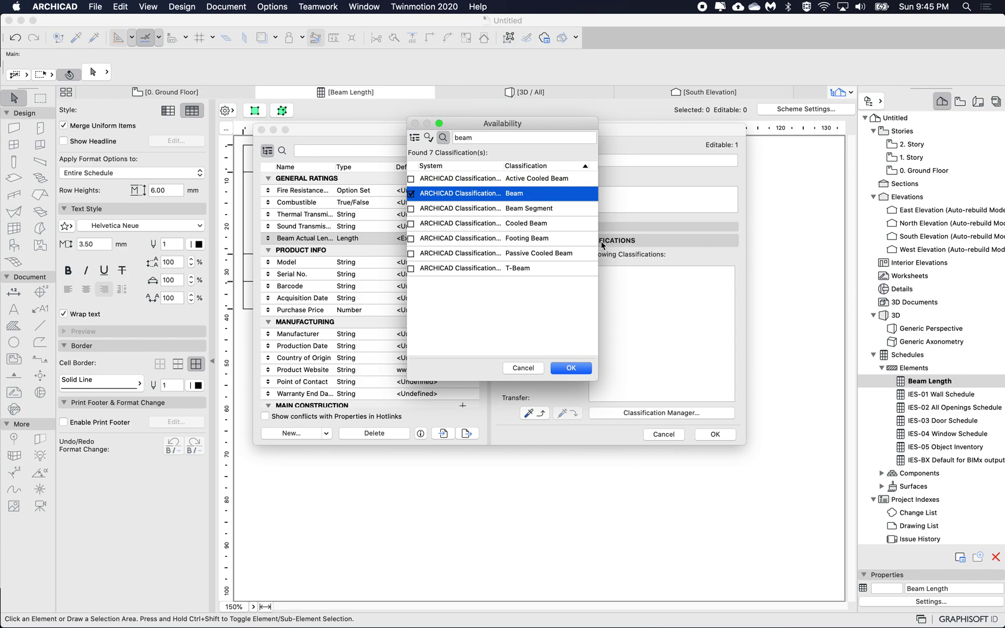
pyautogui.moveTo(562, 126); pyautogui.dragTo(738, 214)
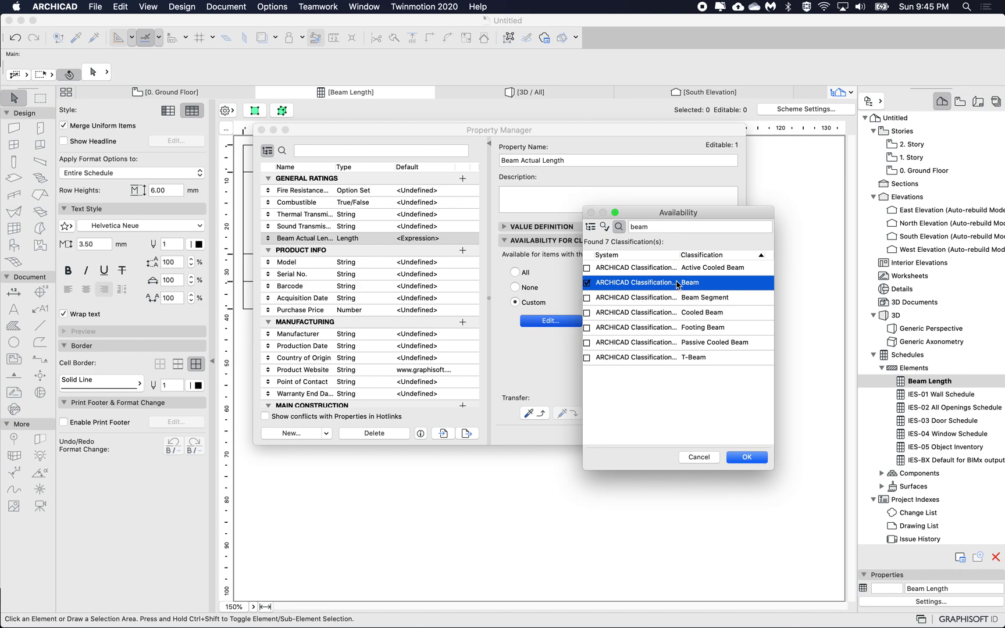
pyautogui.click(748, 457)
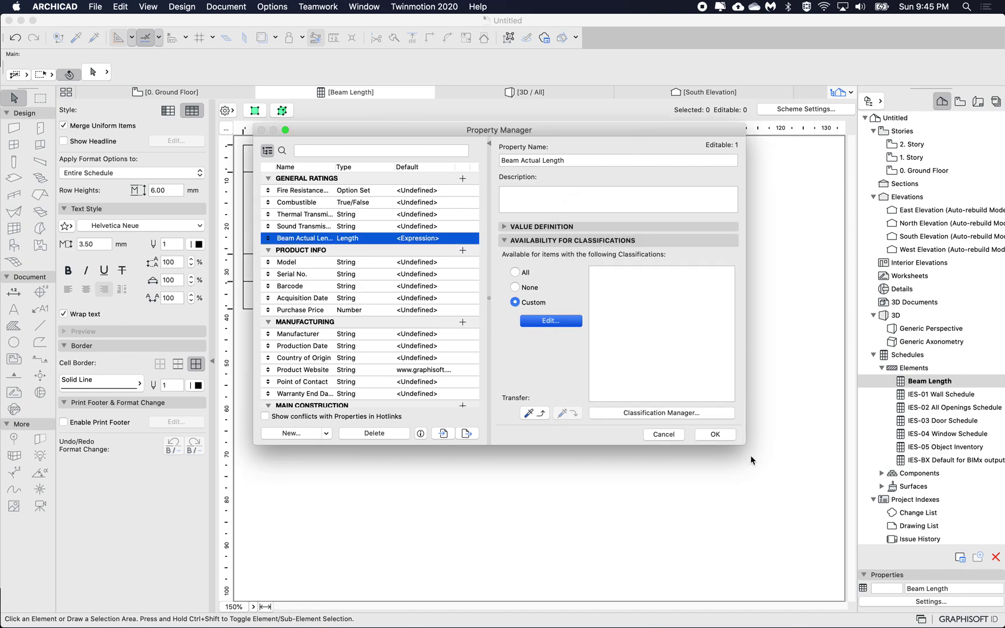
pyautogui.click(715, 435)
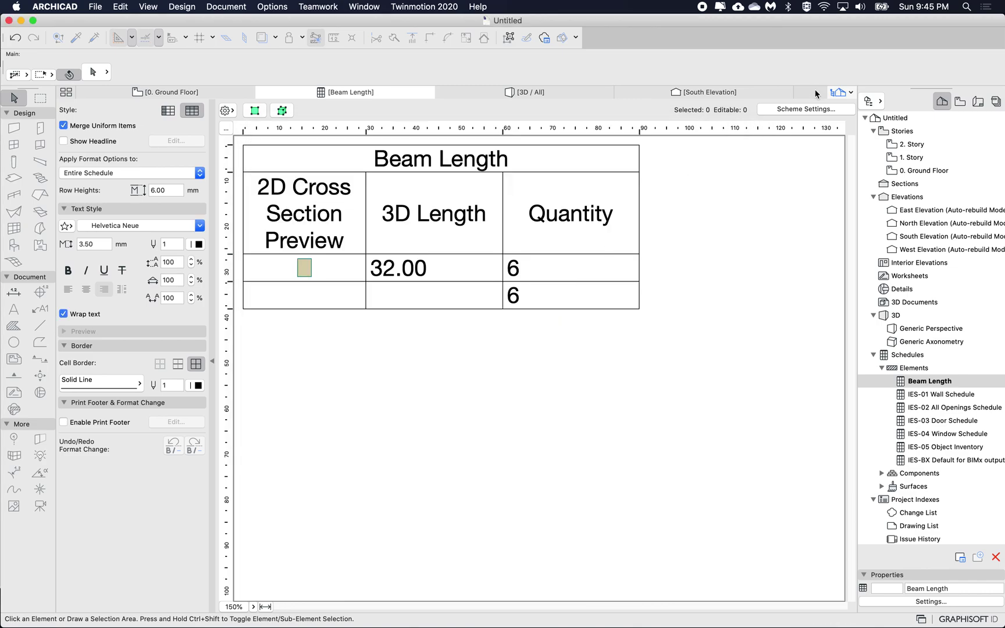
# Add the Beam Actual Length field to the schedule scheme, positioned between 3D Length and Quantity
pyautogui.click(818, 110)
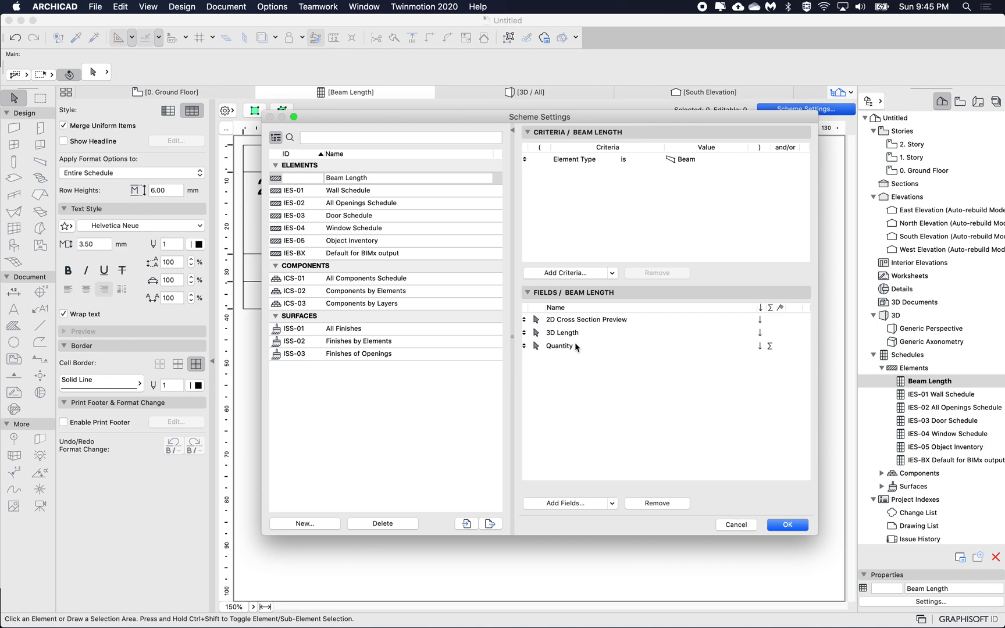
pyautogui.click(568, 501)
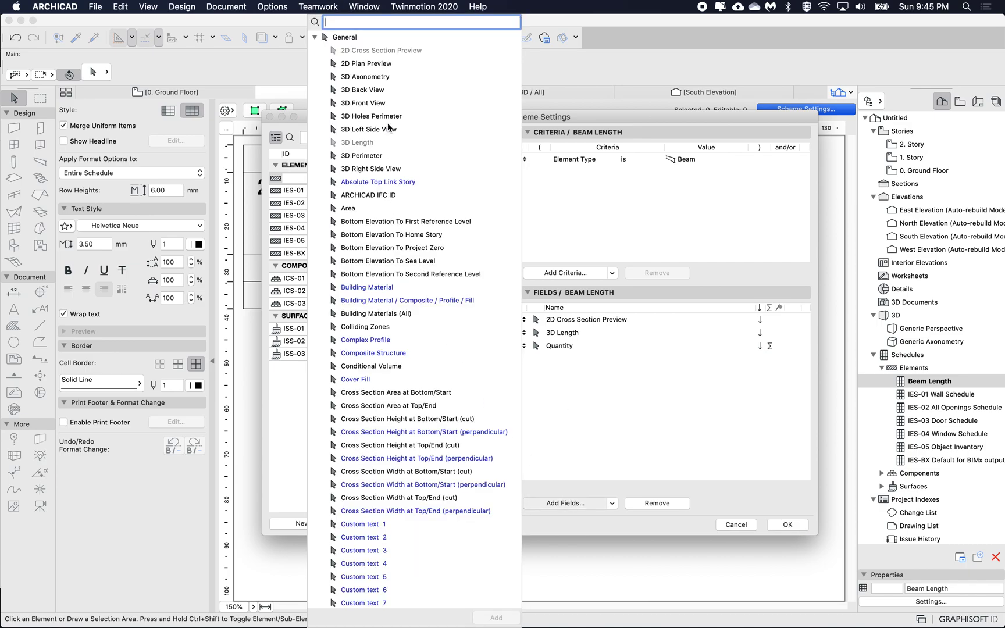
pyautogui.write('actual')
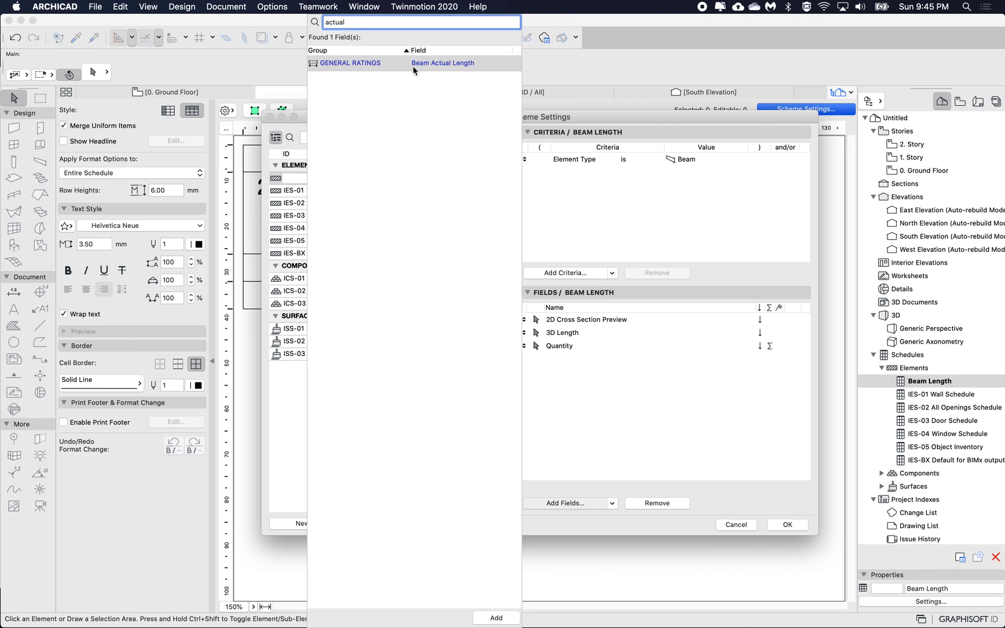
pyautogui.doubleClick(423, 63)
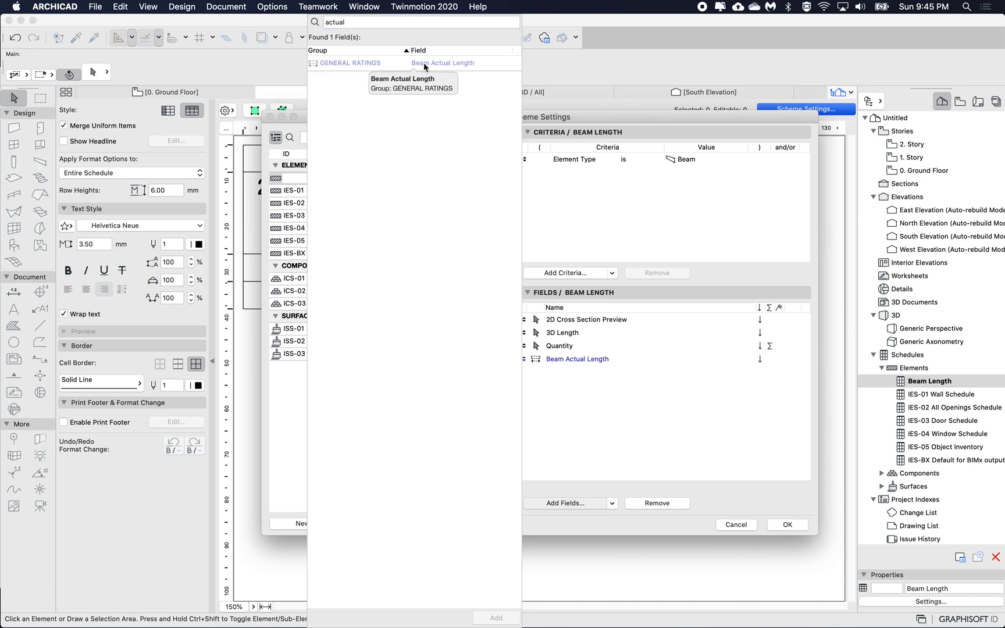
pyautogui.click(589, 382)
pyautogui.moveTo(524, 358); pyautogui.dragTo(523, 347)
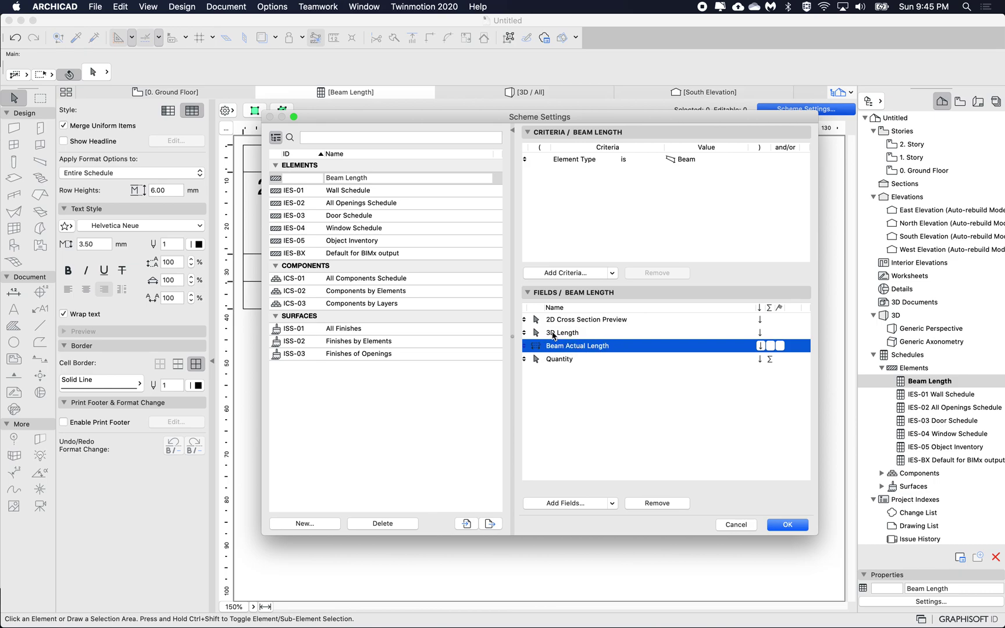
pyautogui.click(556, 332)
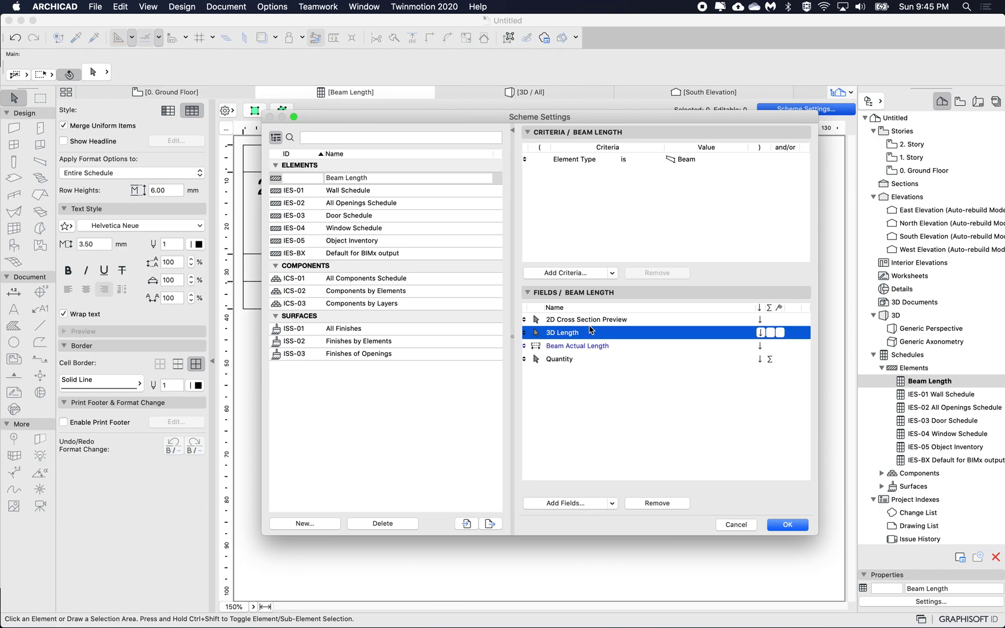
pyautogui.click(581, 347)
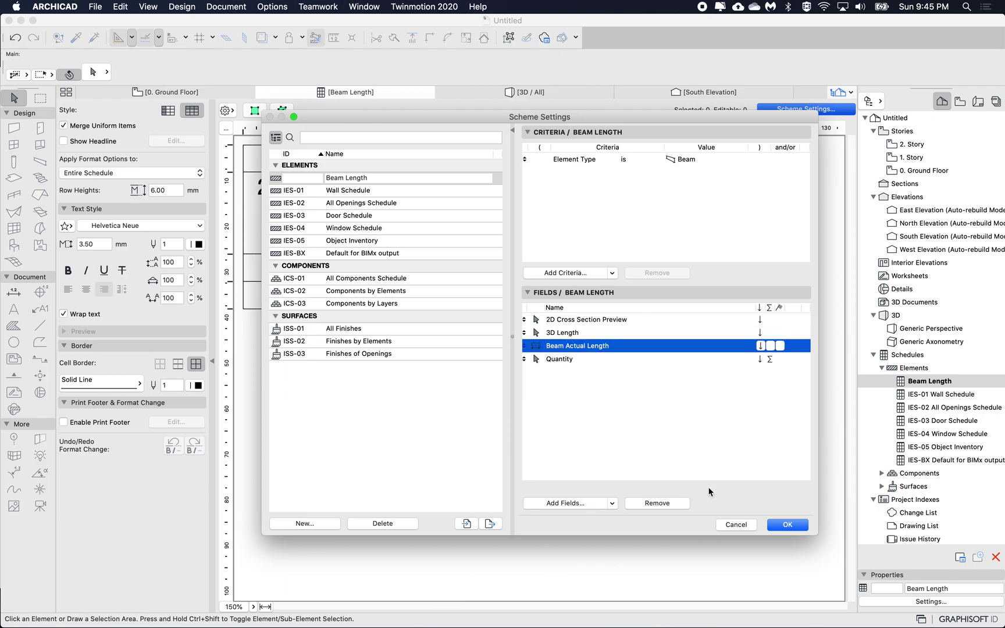
pyautogui.click(789, 524)
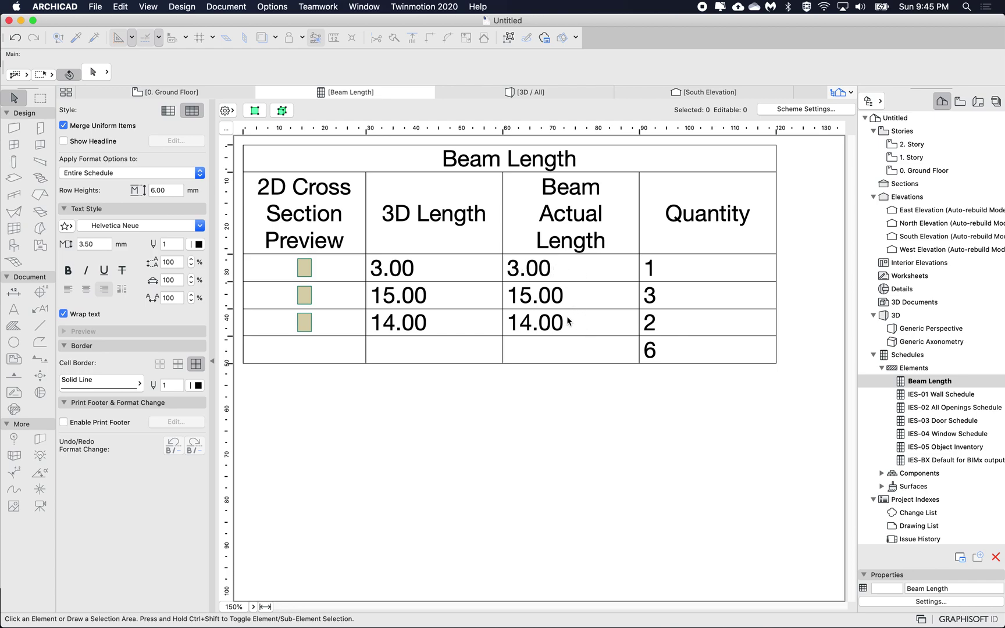
# Toggle Merge Uniform Items off and on, then inspect the 15.00 and 14.00 Beam Actual Length cells
pyautogui.click(100, 131)
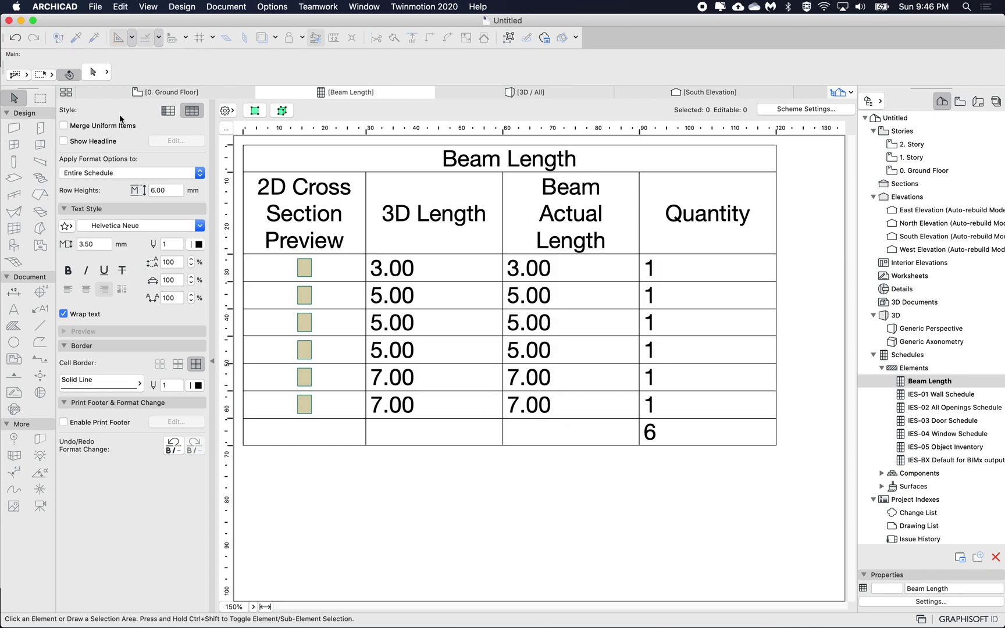
pyautogui.click(102, 128)
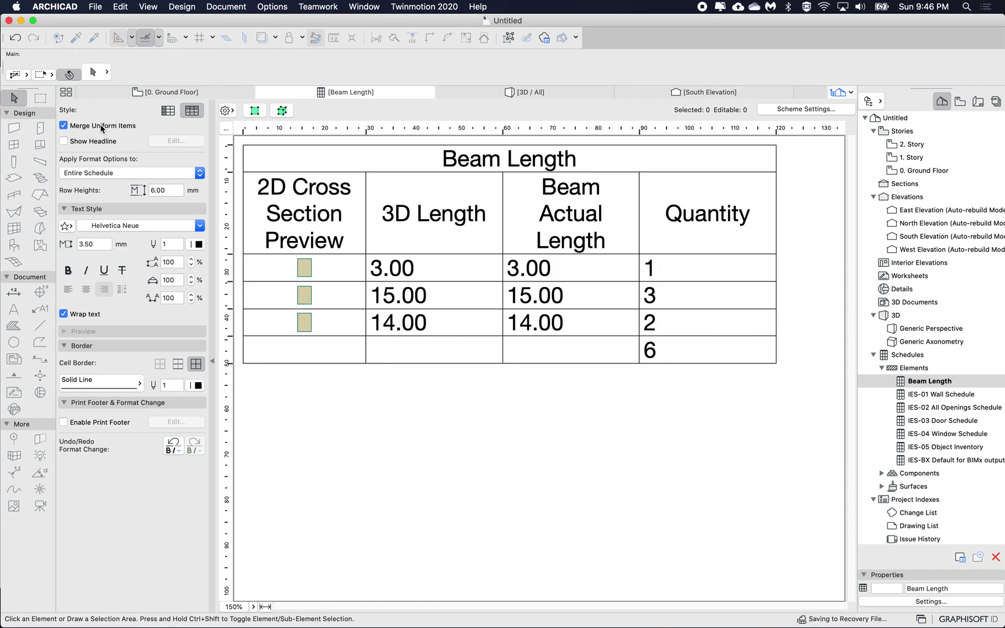
pyautogui.doubleClick(576, 298)
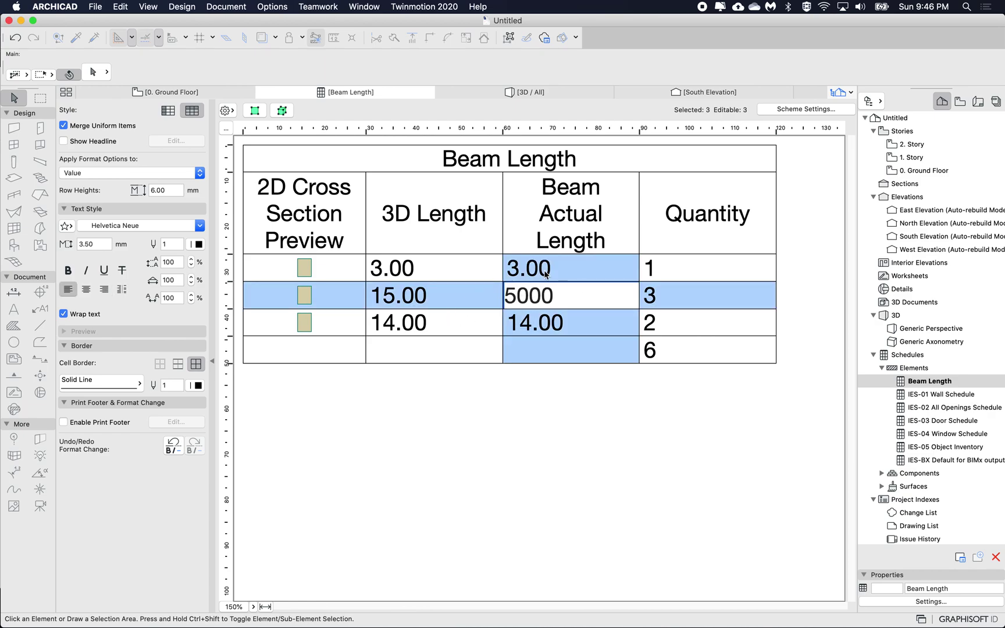
pyautogui.doubleClick(538, 321)
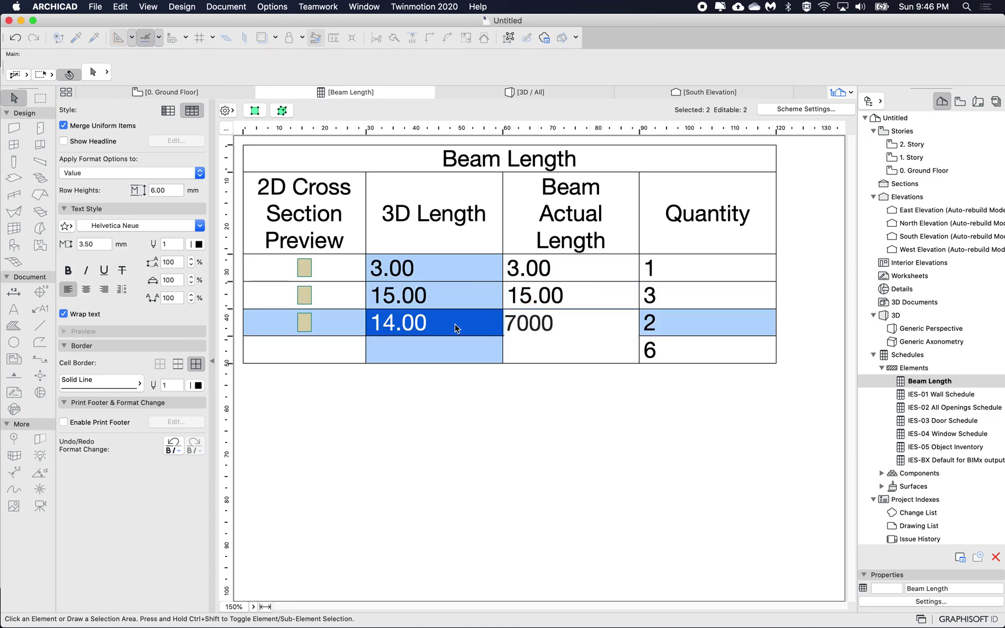
pyautogui.click(549, 321)
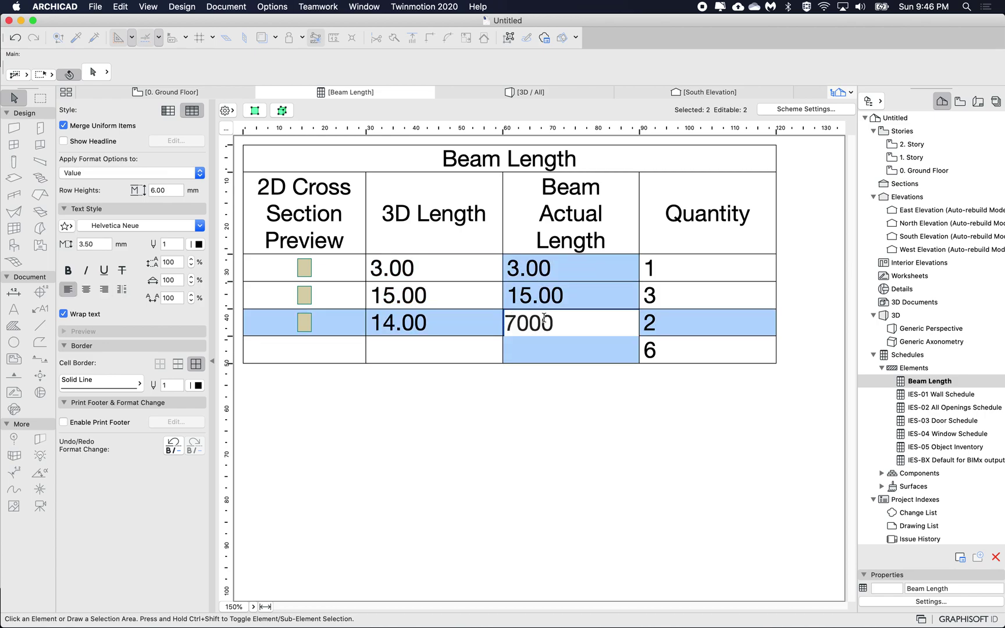
pyautogui.click(501, 377)
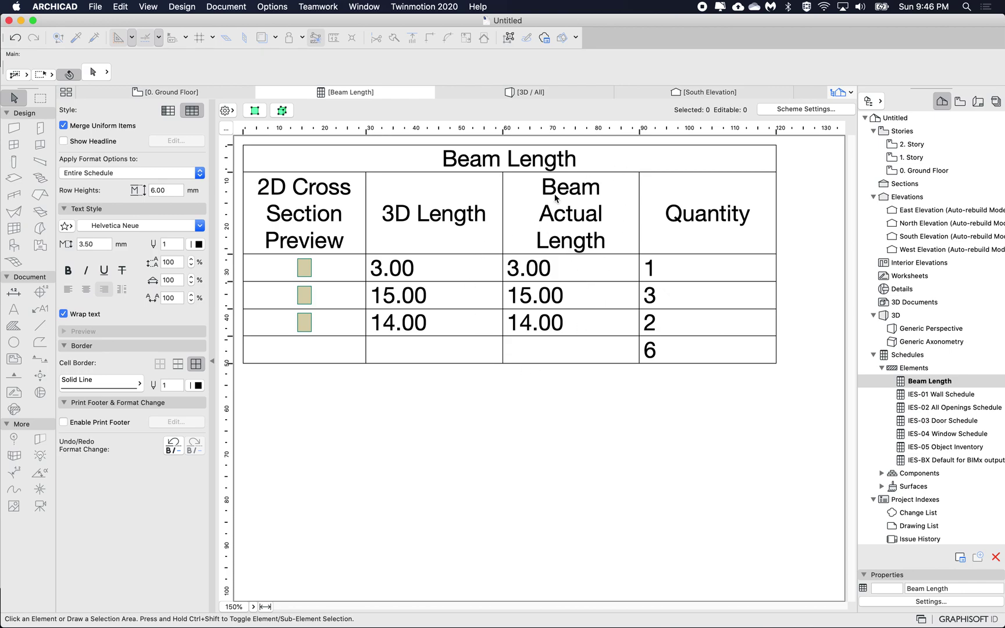
# Change Beam Actual Length's data type to String and reopen its 3D Length expression
pyautogui.click(272, 6)
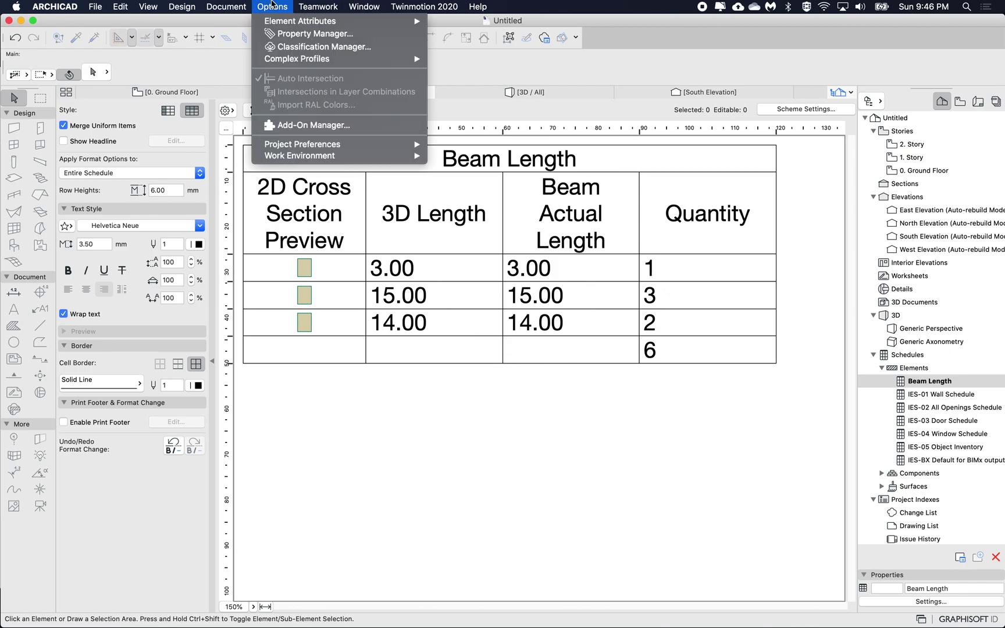
pyautogui.click(276, 35)
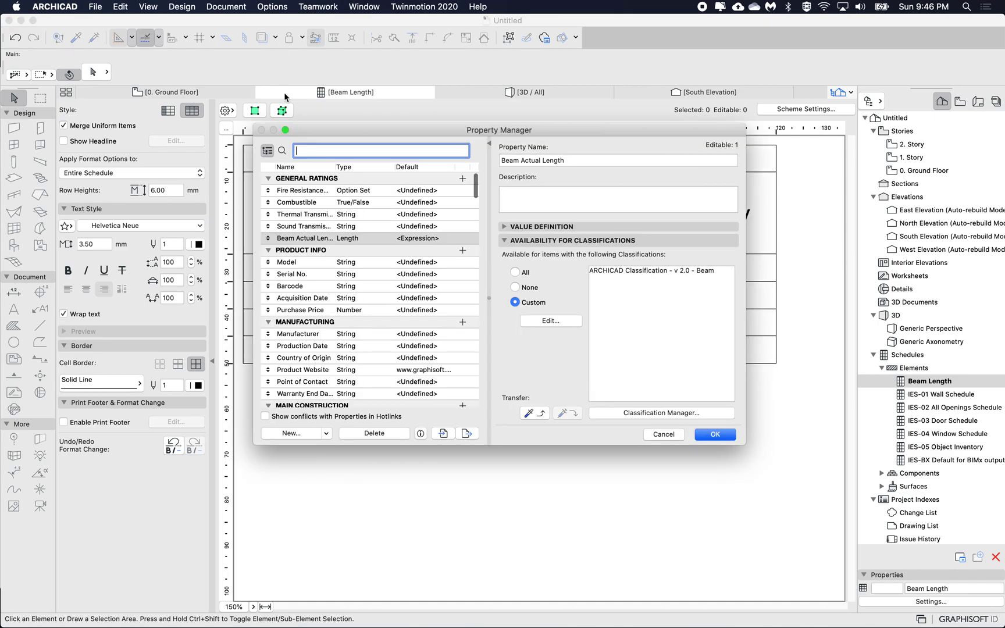
pyautogui.click(543, 226)
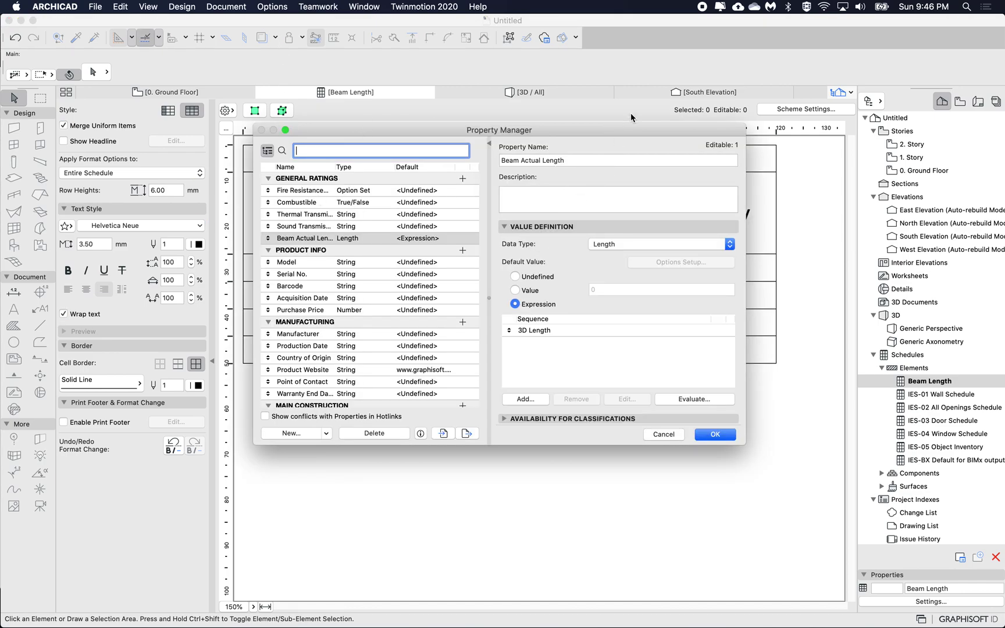
pyautogui.moveTo(631, 125); pyautogui.dragTo(399, 239)
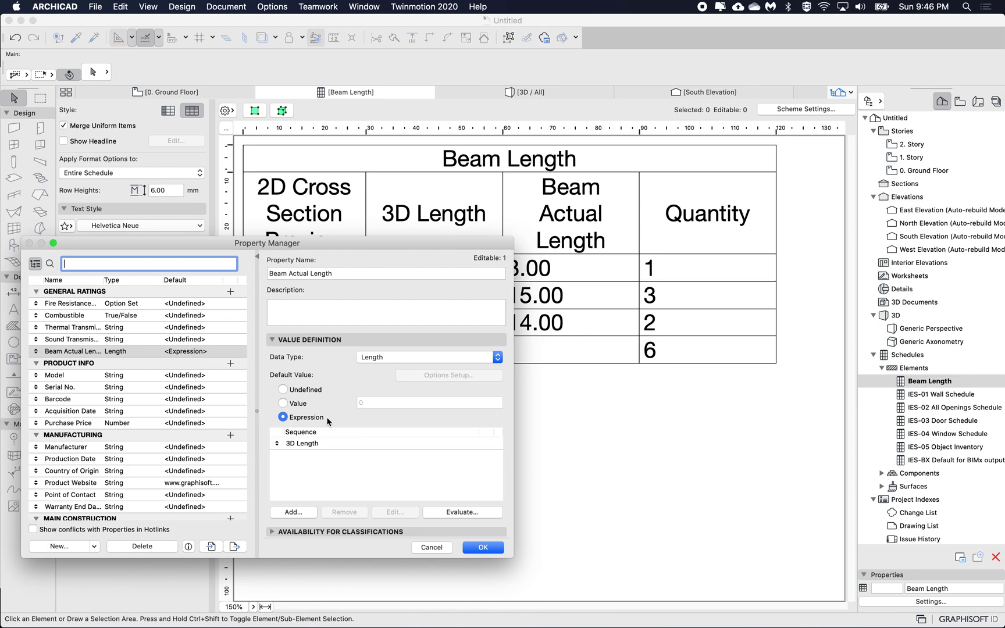
pyautogui.click(386, 355)
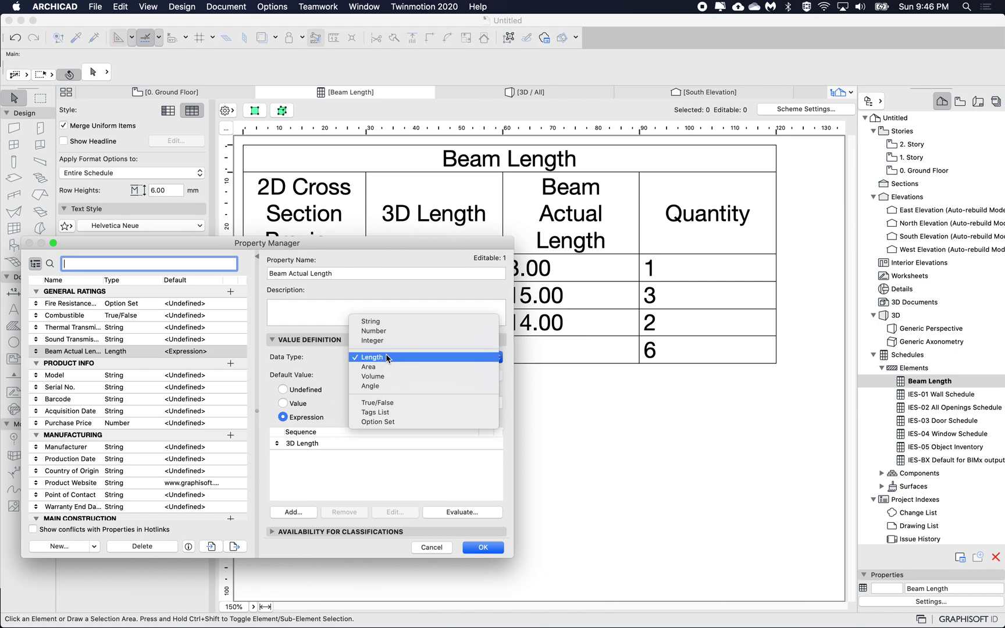
pyautogui.click(374, 323)
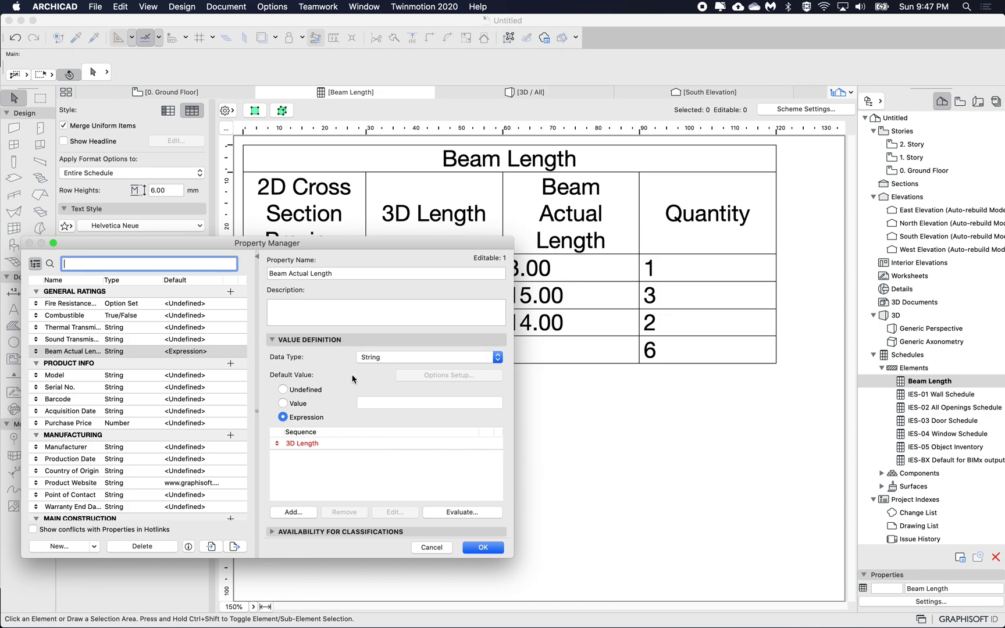
pyautogui.doubleClick(311, 445)
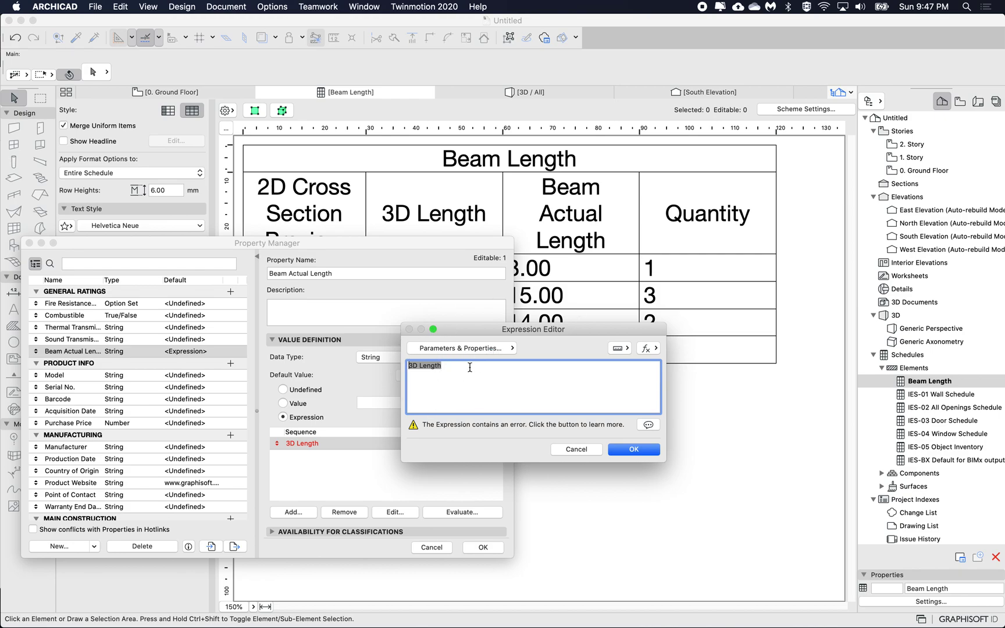
# Insert the STRCALCUNIT convert-unit-to-string function into the expression
pyautogui.click(644, 348)
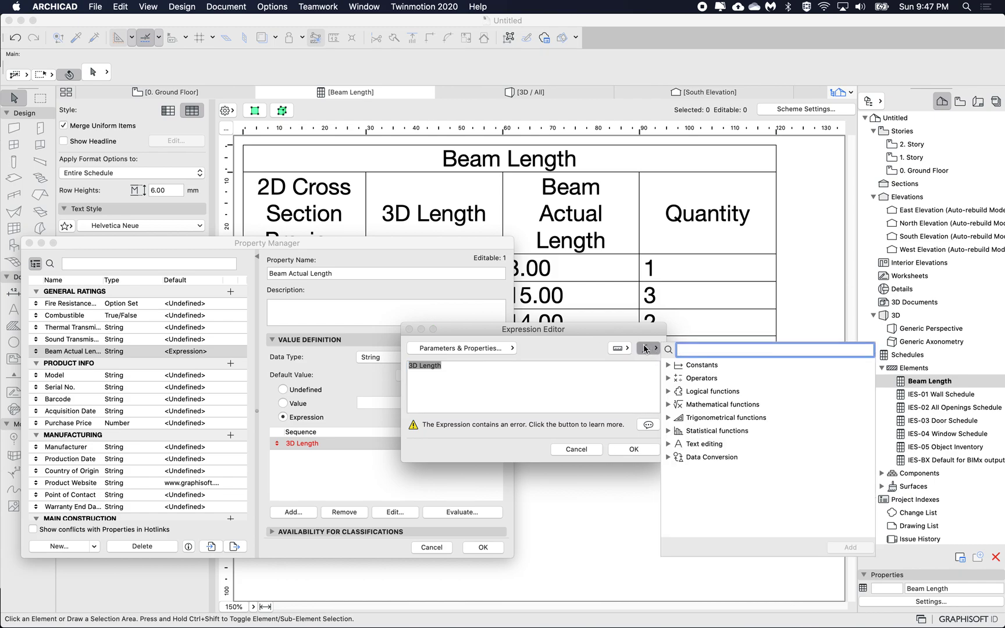
pyautogui.write('convert')
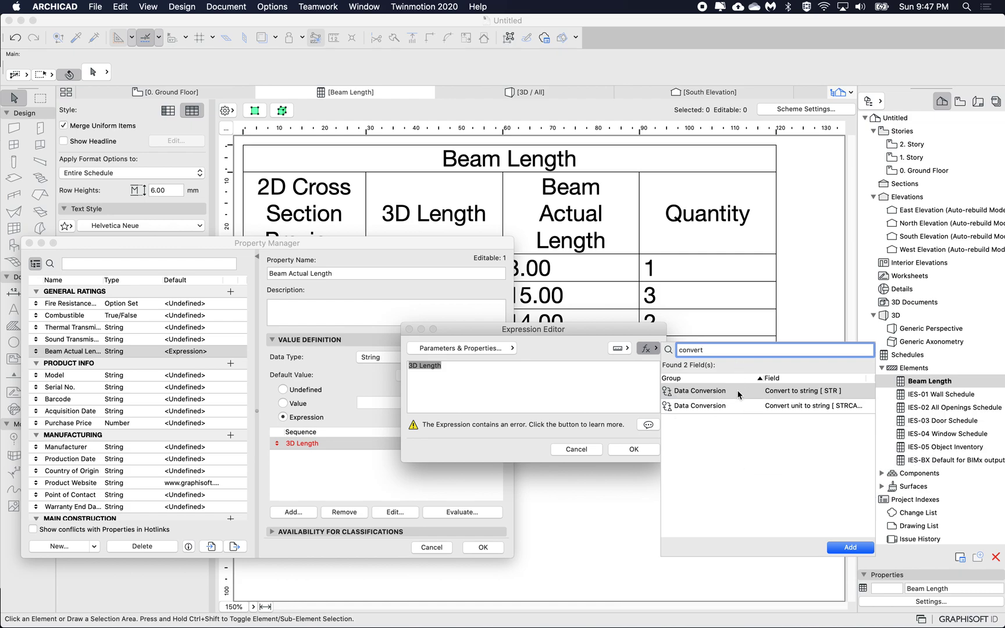
pyautogui.moveTo(748, 392)
pyautogui.click(747, 407)
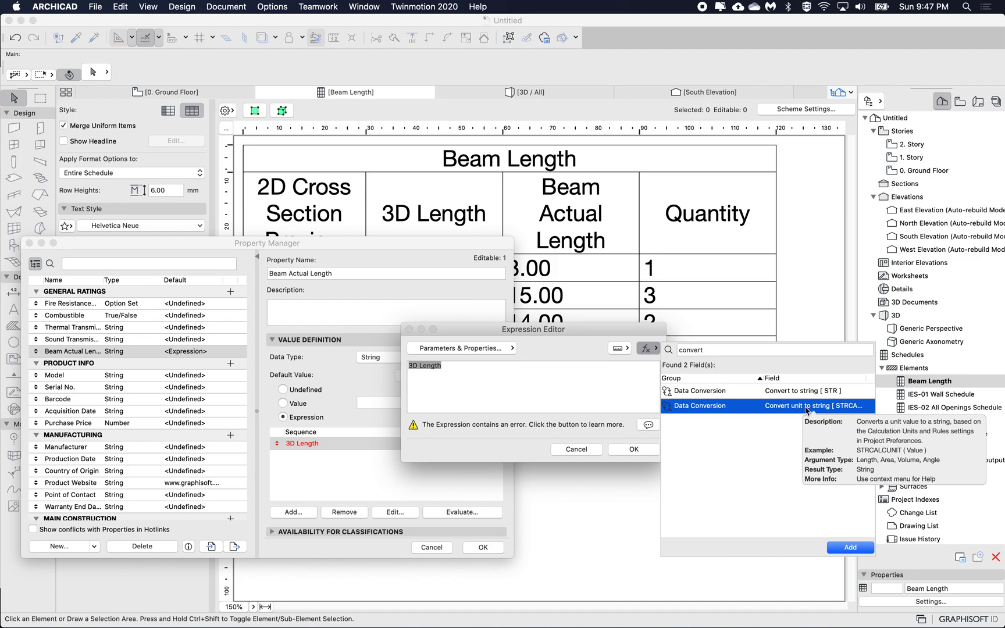
pyautogui.doubleClick(770, 409)
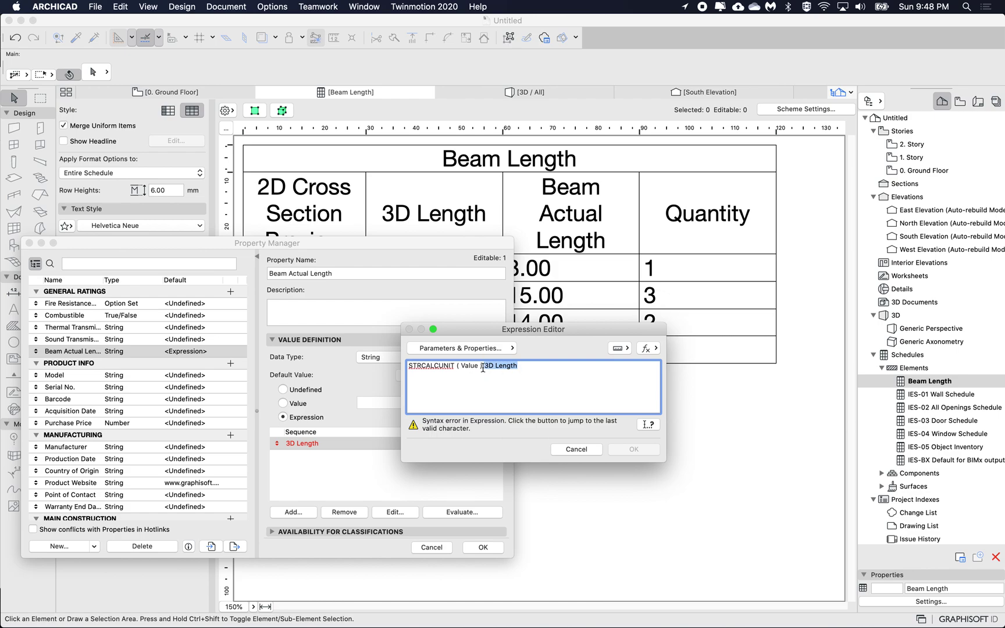
# Put 3D Length as STRCALCUNIT's Value, then confirm the expression and property
pyautogui.press('BackSpace')
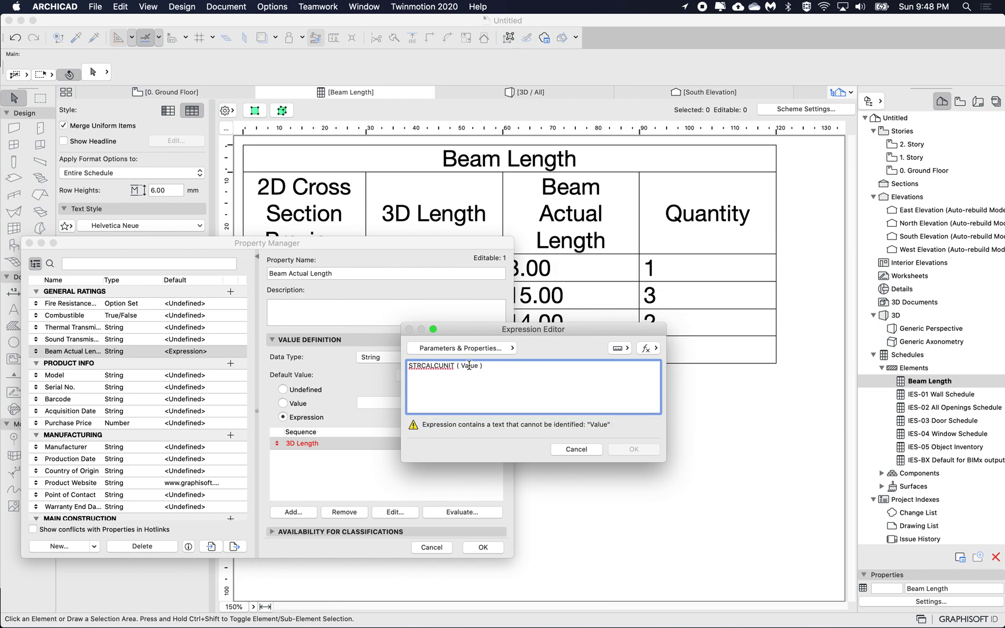
pyautogui.doubleClick(469, 365)
pyautogui.press('super+z')
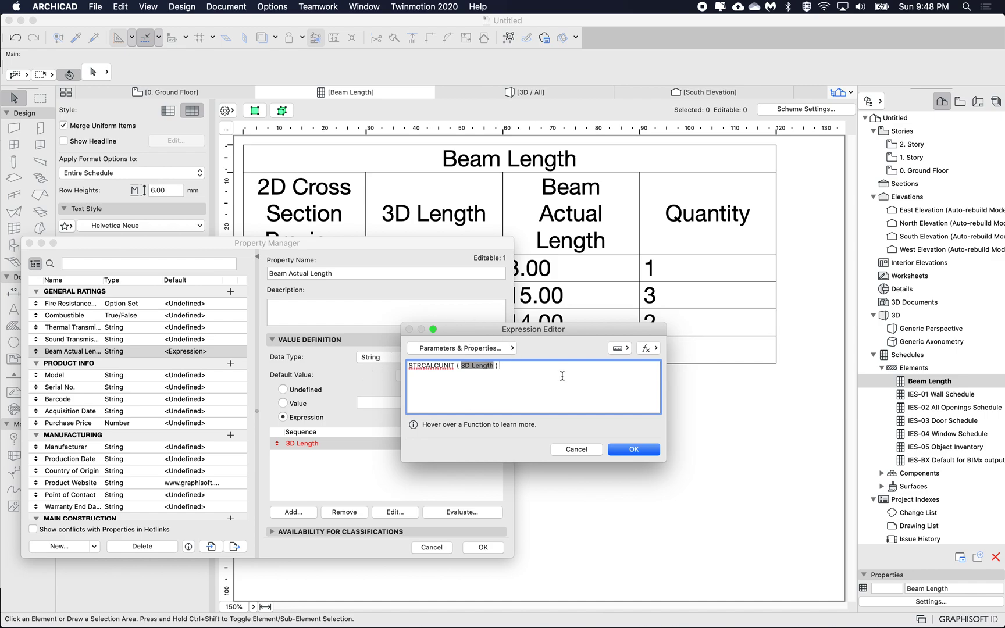
pyautogui.click(633, 449)
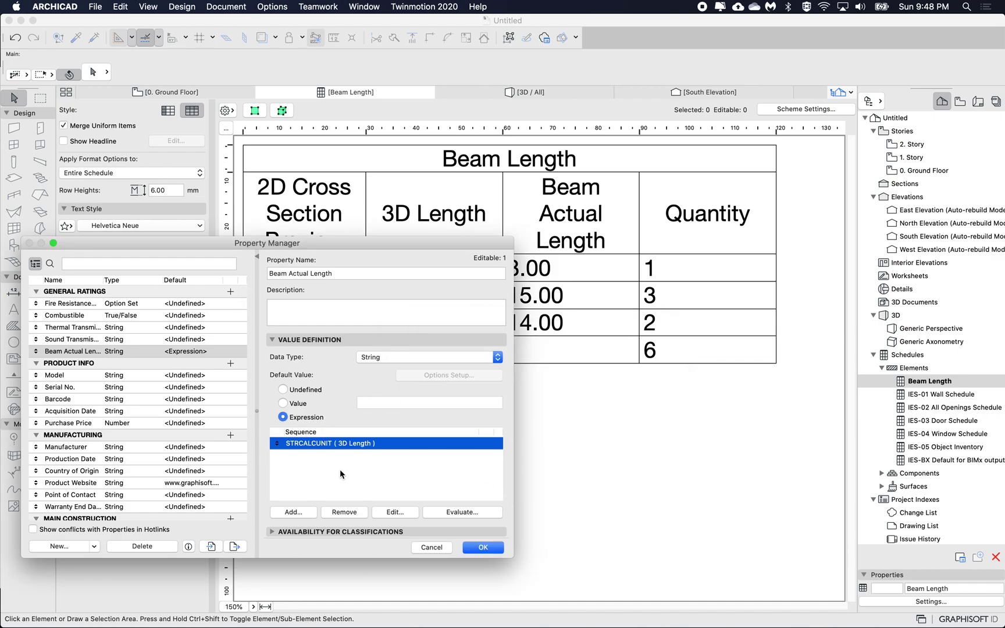
pyautogui.click(484, 547)
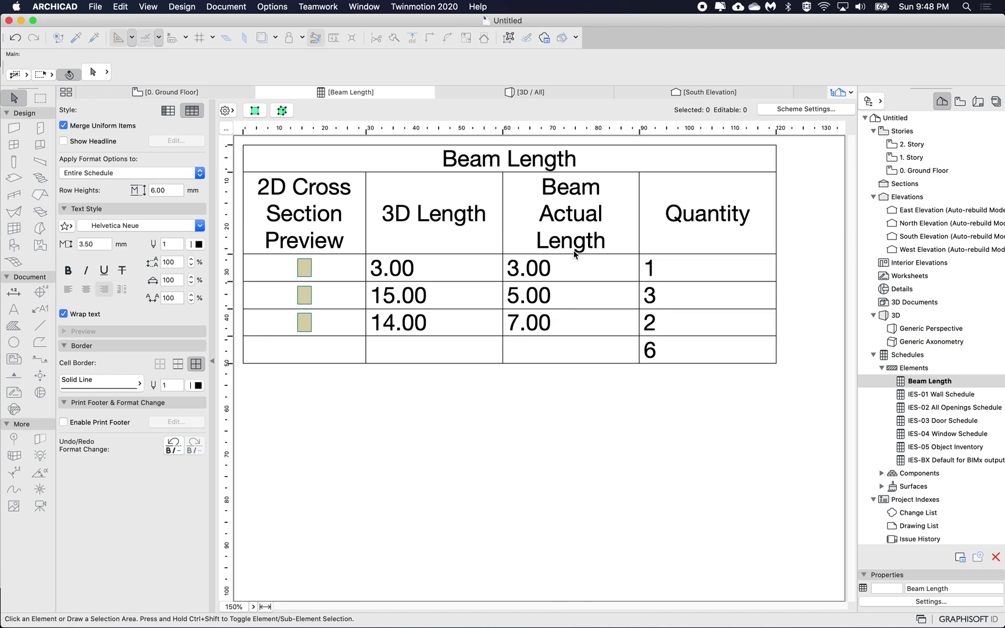
# Toggle Merge Uniform Items off and on, then check the 3.00 length and quantities 2, 3, 1
pyautogui.click(535, 346)
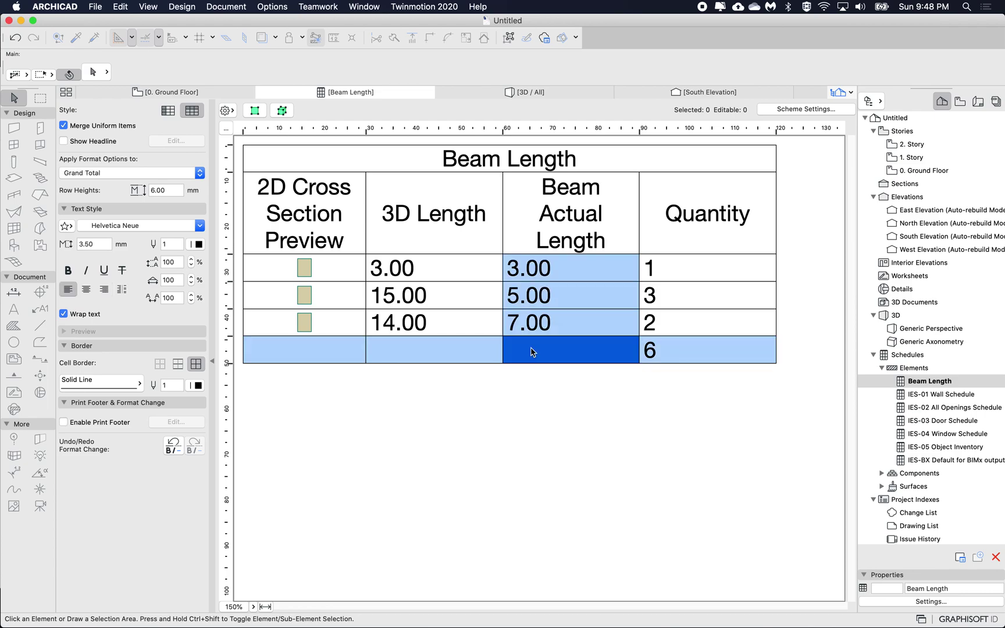
pyautogui.click(92, 125)
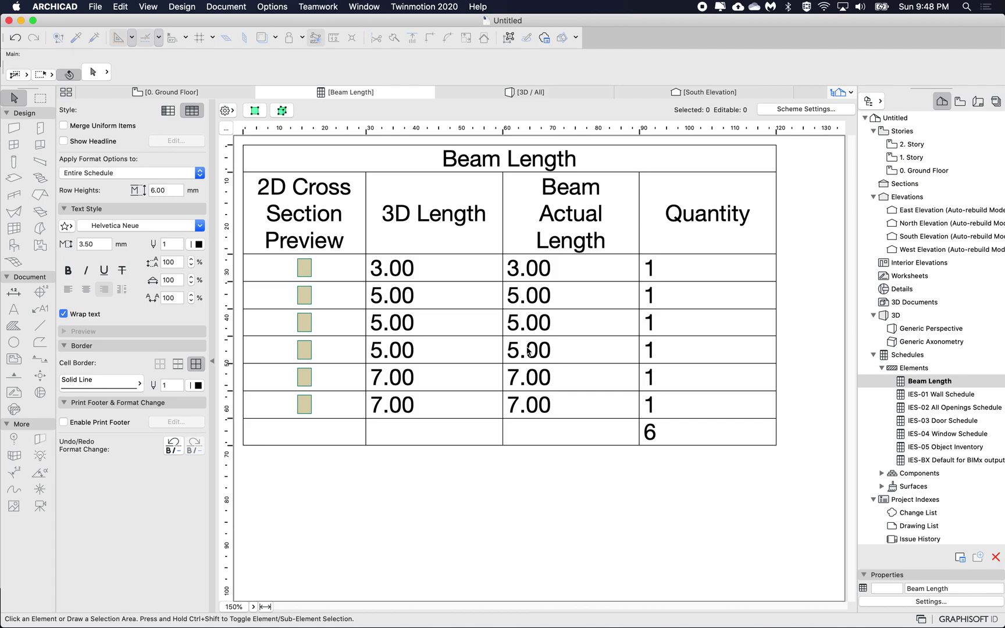
pyautogui.click(86, 126)
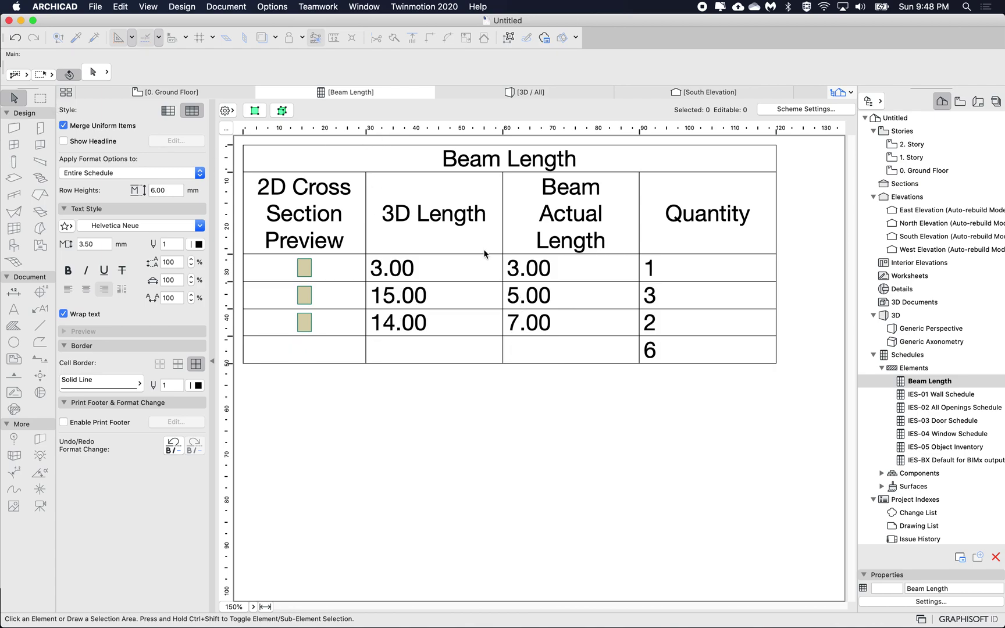
pyautogui.click(552, 268)
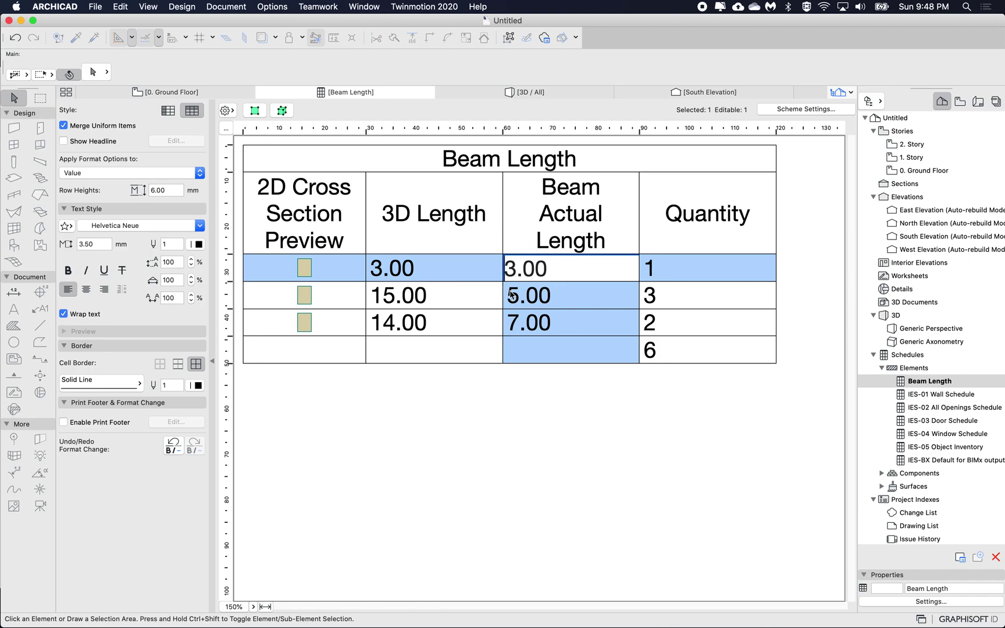
pyautogui.click(534, 358)
pyautogui.click(667, 321)
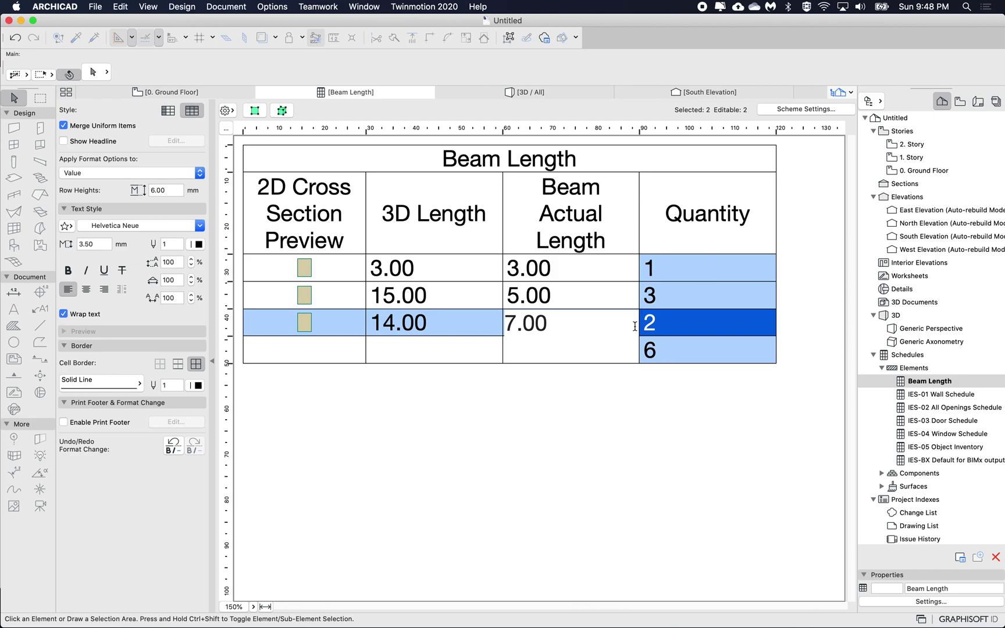
pyautogui.click(669, 295)
pyautogui.click(653, 265)
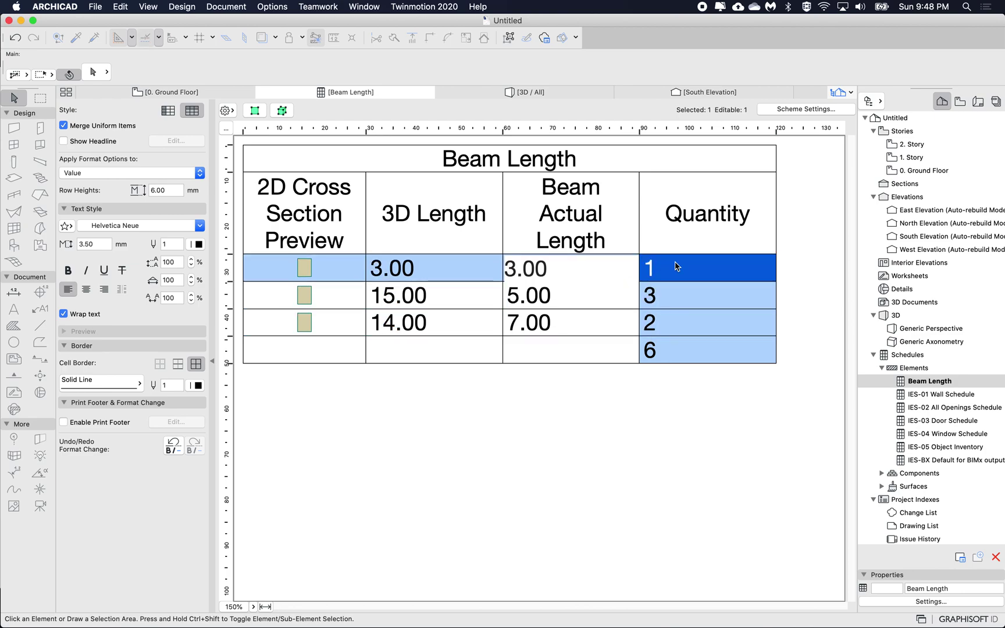
# On the 0. Ground Floor plan, make two copies of the top 3000 beam above it
pyautogui.click(195, 92)
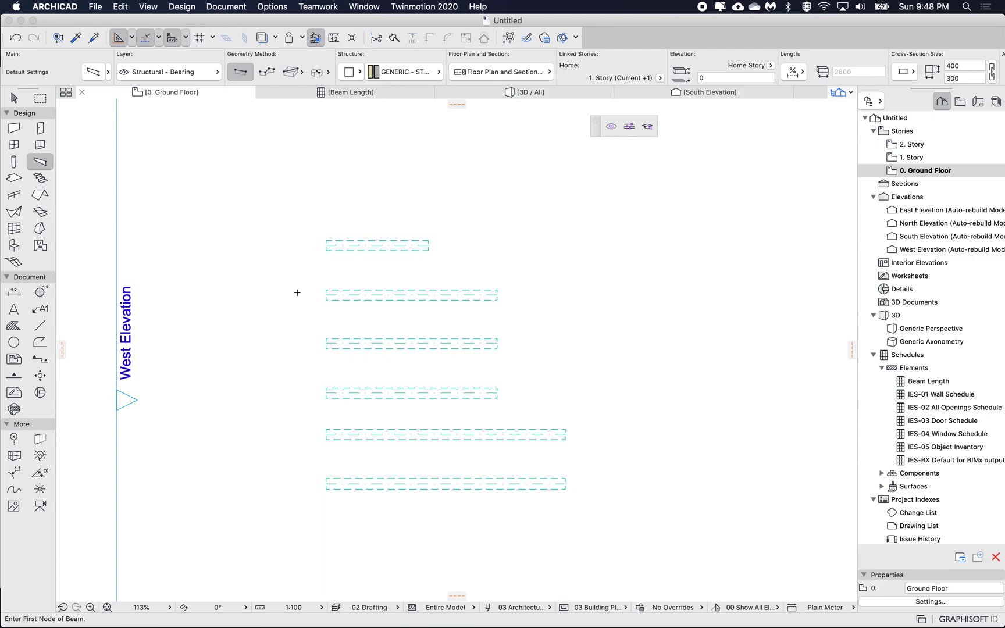
pyautogui.keyDown('shift'); pyautogui.click(376, 245); pyautogui.keyUp('shift')
pyautogui.press('super+alt+d')
pyautogui.click(413, 260)
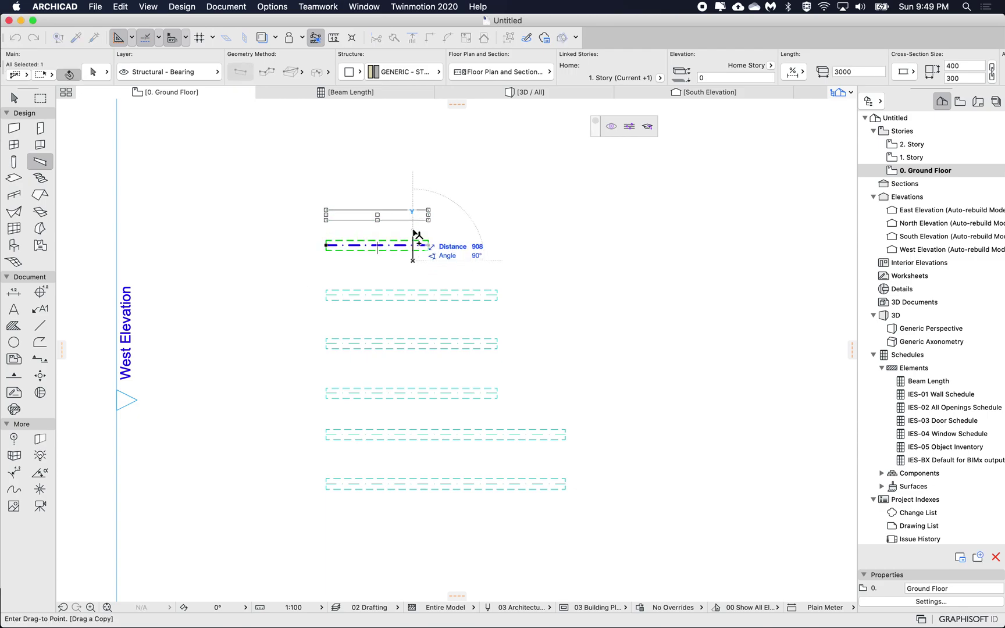
pyautogui.click(414, 233)
pyautogui.press('super+alt+d')
pyautogui.click(400, 239)
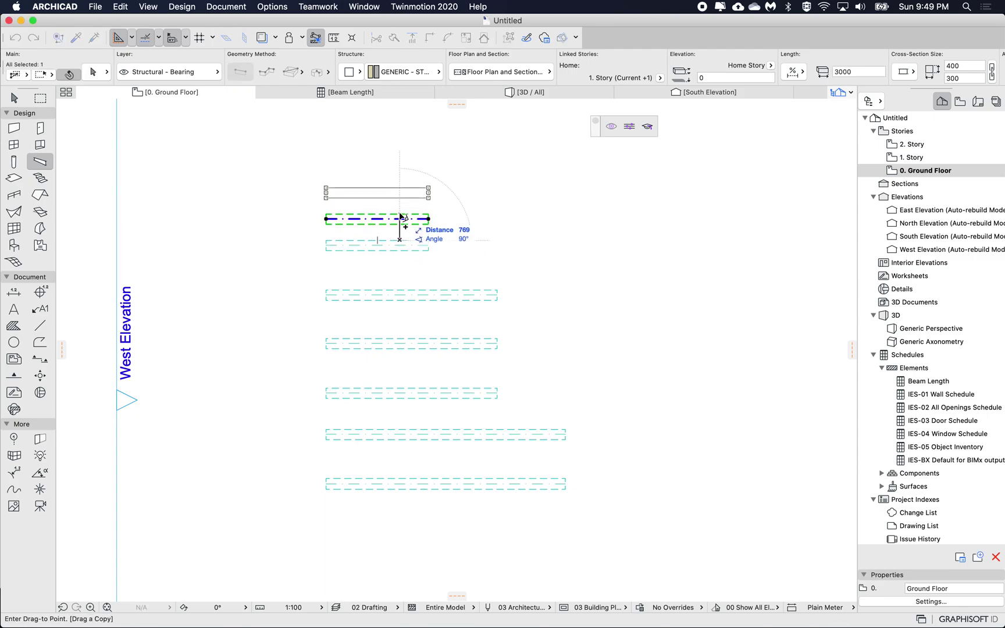
pyautogui.press('Escape')
pyautogui.press('Escape')
# Return to the Beam Length schedule and check the 3.00 row's quantity
pyautogui.click(349, 91)
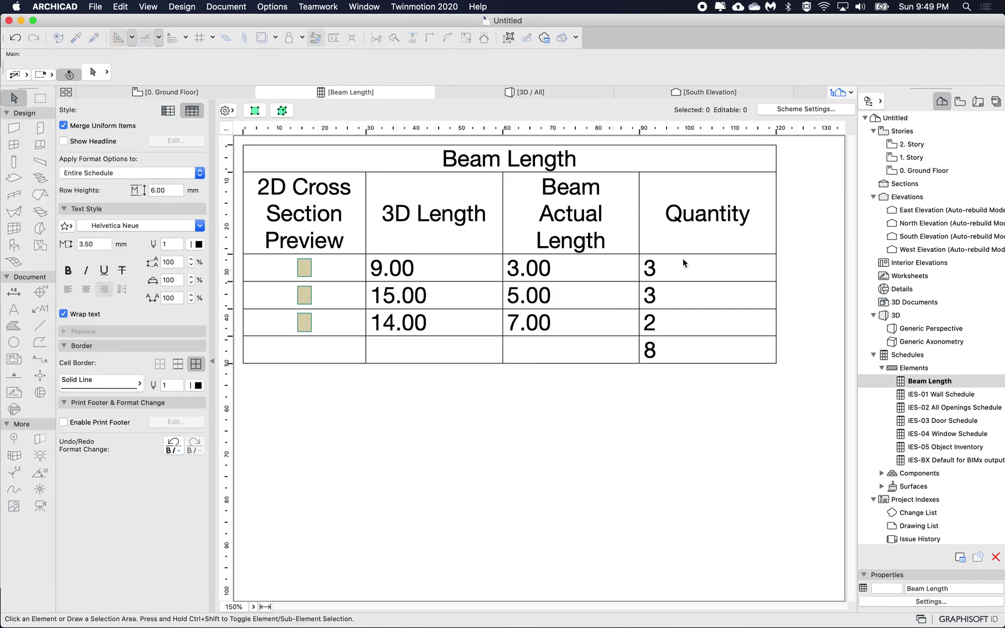
pyautogui.click(682, 265)
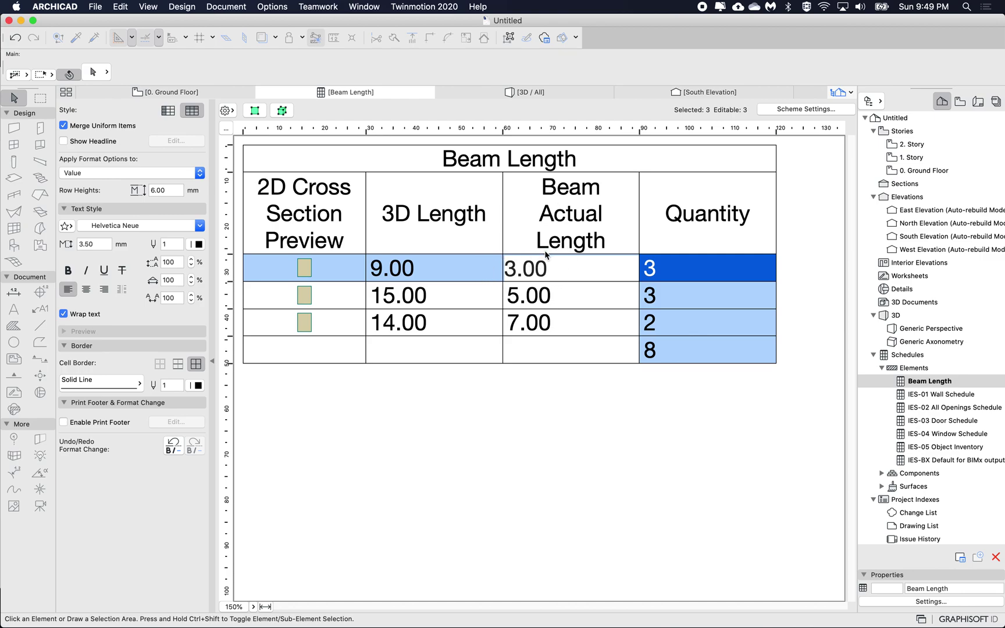
pyautogui.click(559, 223)
# Retitle the Beam Actual Length header 'Unit Length' and the 3D Length header 'Combined Length'
pyautogui.press('super+a')
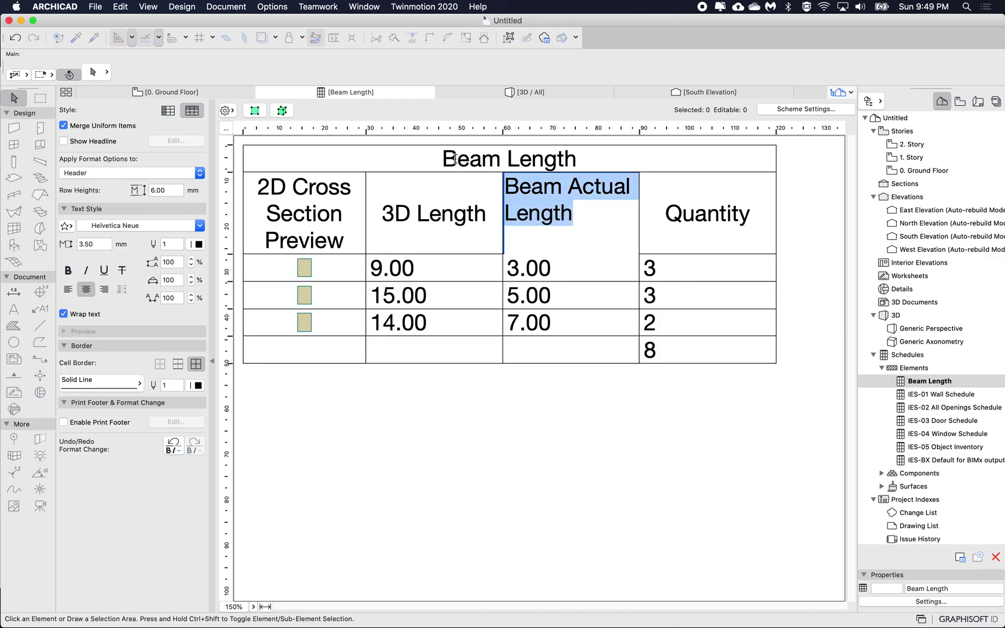
pyautogui.write('Unit Length')
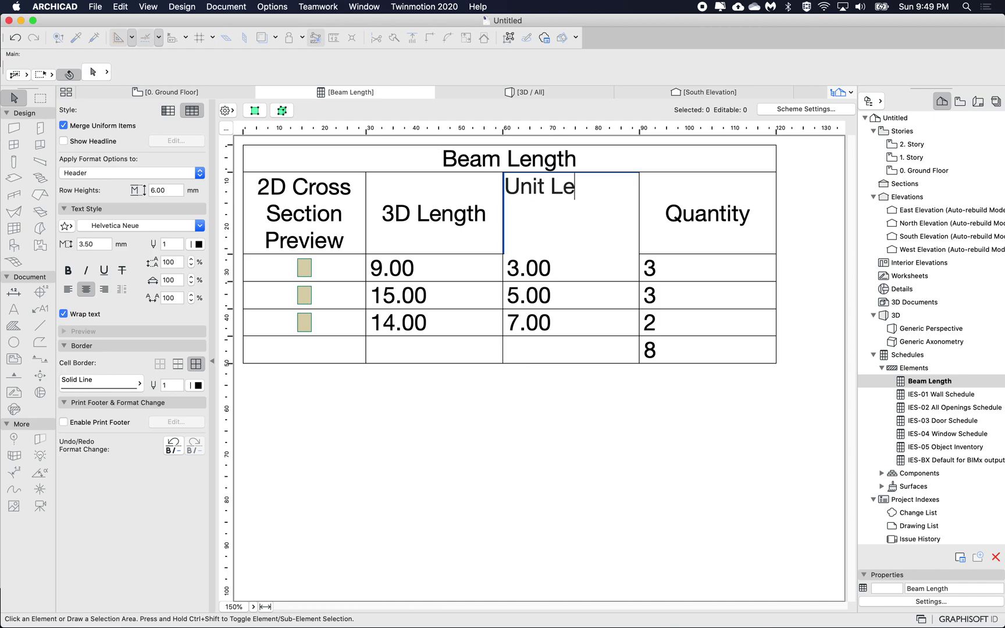
pyautogui.click(497, 403)
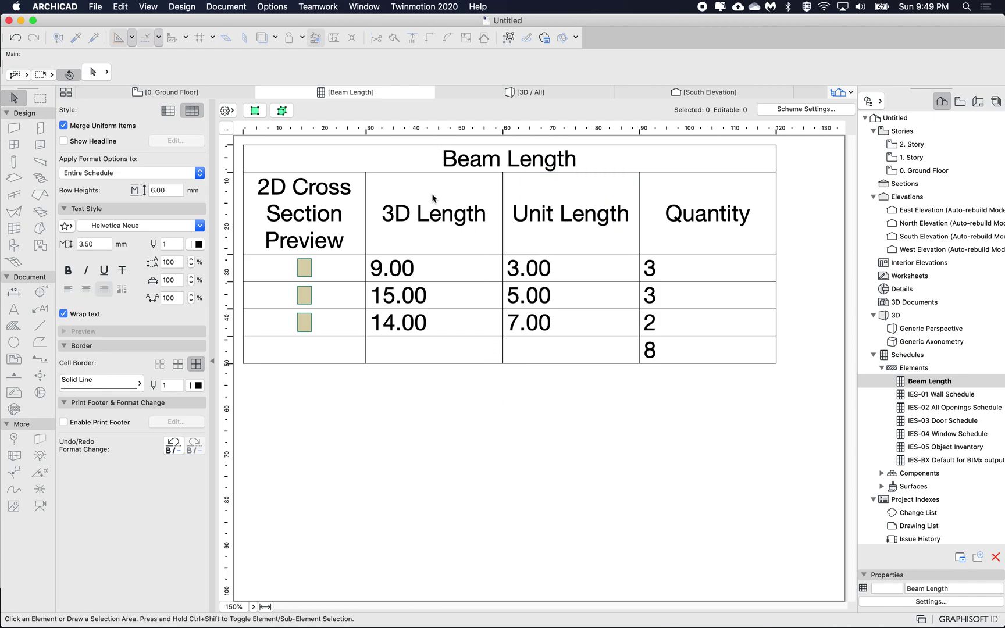
pyautogui.click(411, 210)
pyautogui.press('super+a')
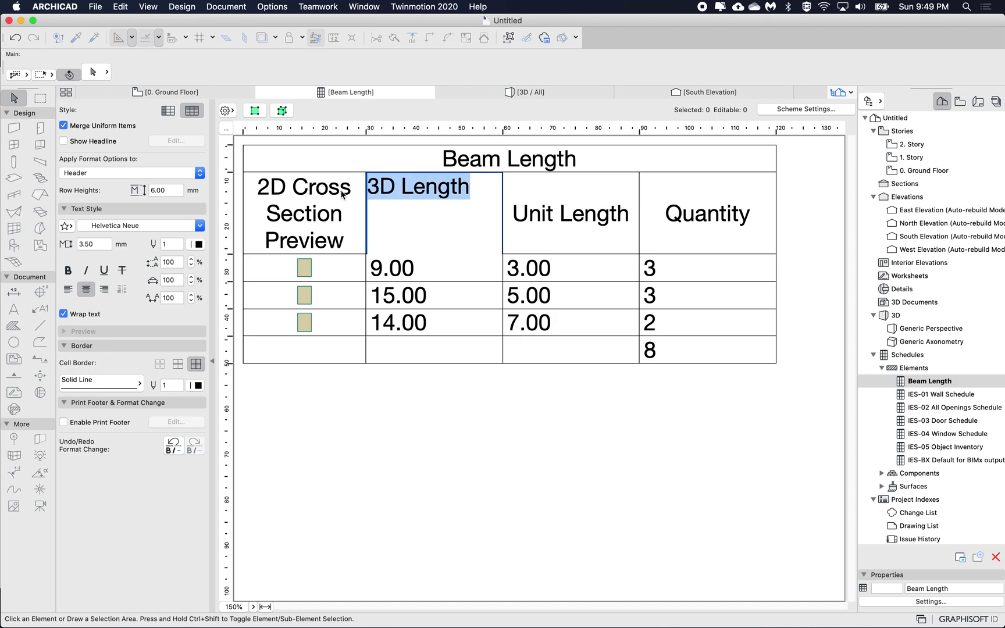
pyautogui.write('Combined ')
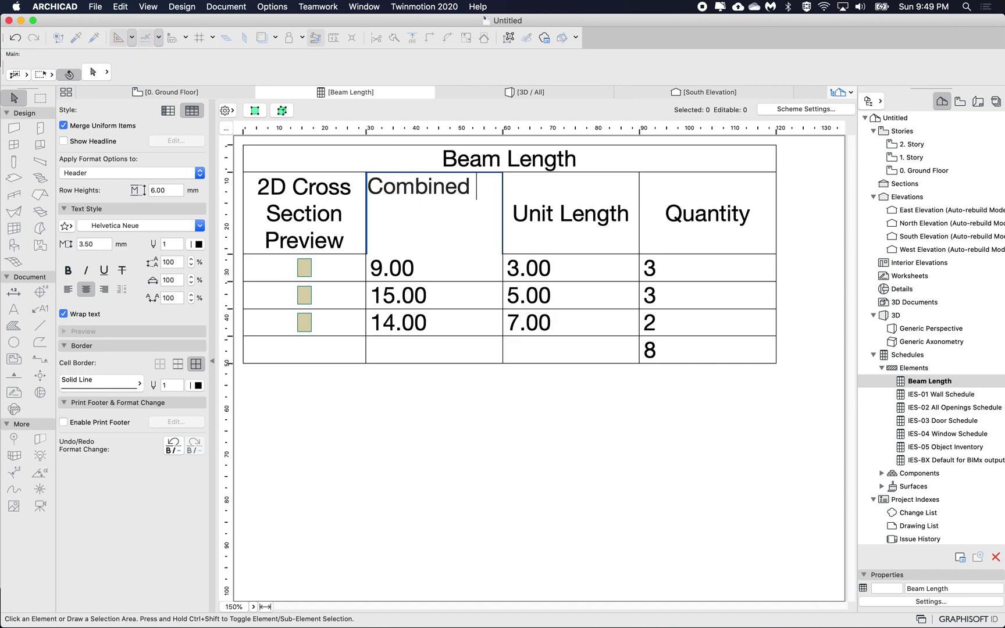
pyautogui.write('Length')
pyautogui.click(460, 376)
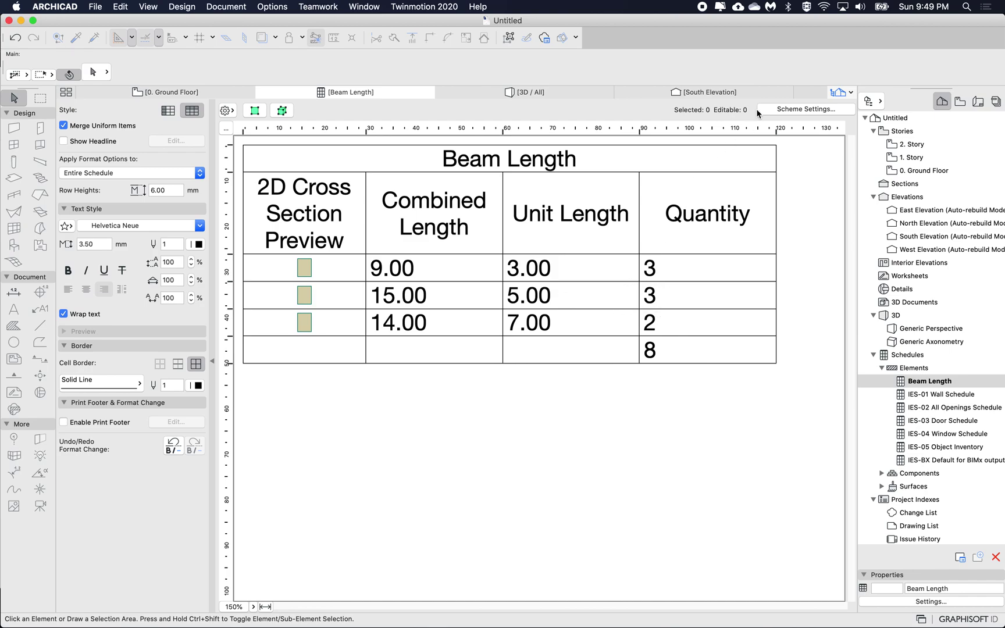
# Remove the 3D Length field from the schedule's Scheme Settings and confirm
pyautogui.click(791, 108)
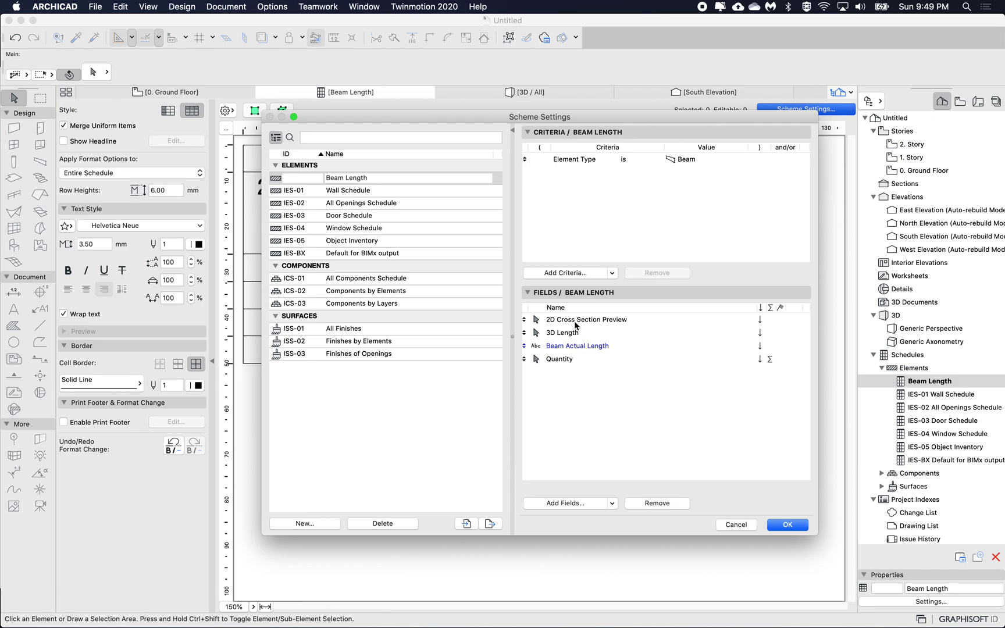
pyautogui.click(574, 331)
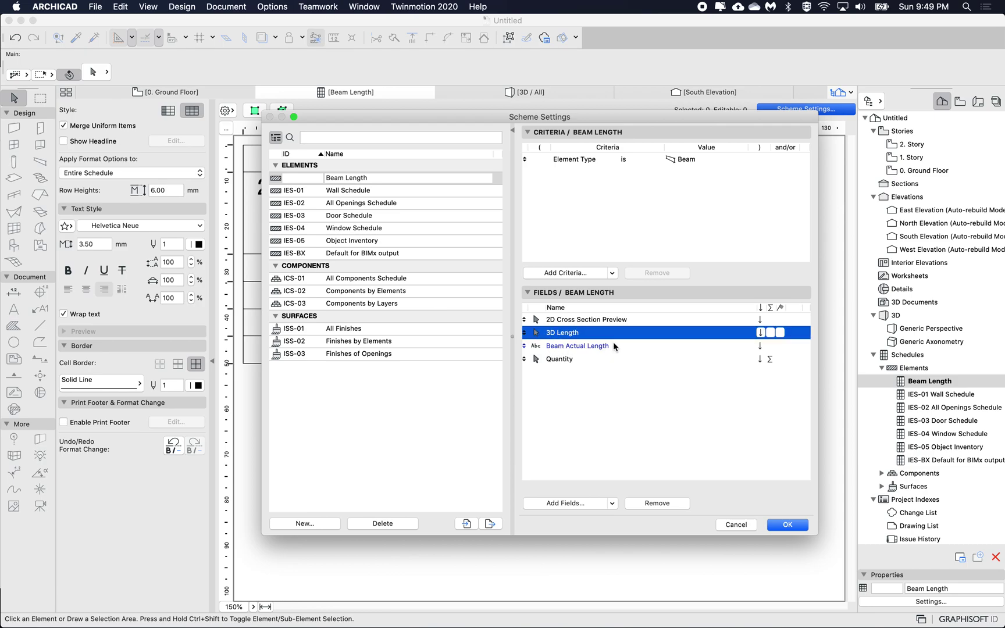
pyautogui.click(655, 502)
pyautogui.click(782, 524)
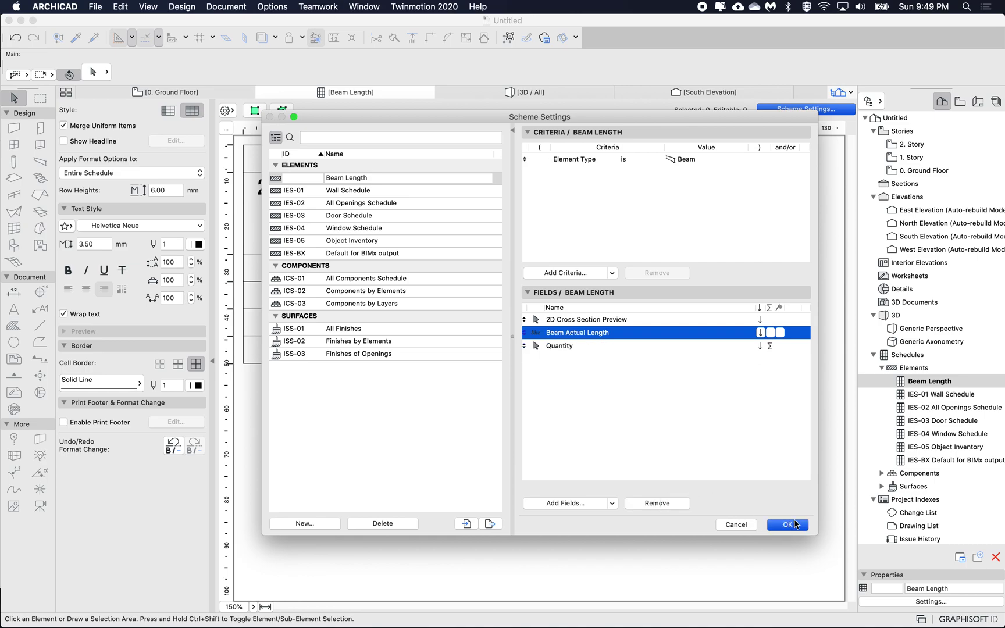